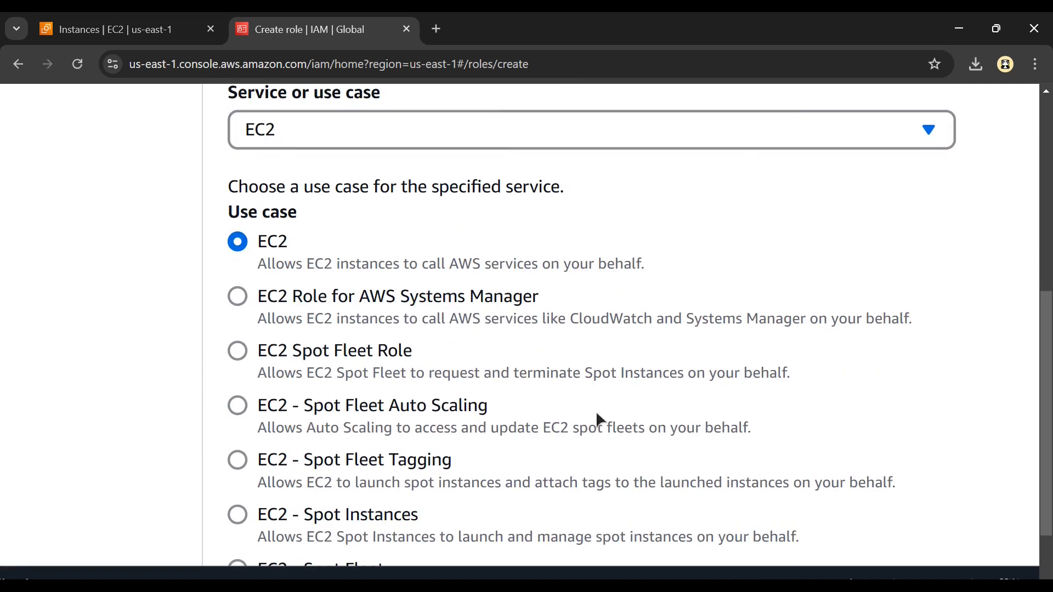
Step: Continue with the EC2 use case to the permissions stage and search the permissions policies for "ssm"
scroll(524, 456, "down", 3)
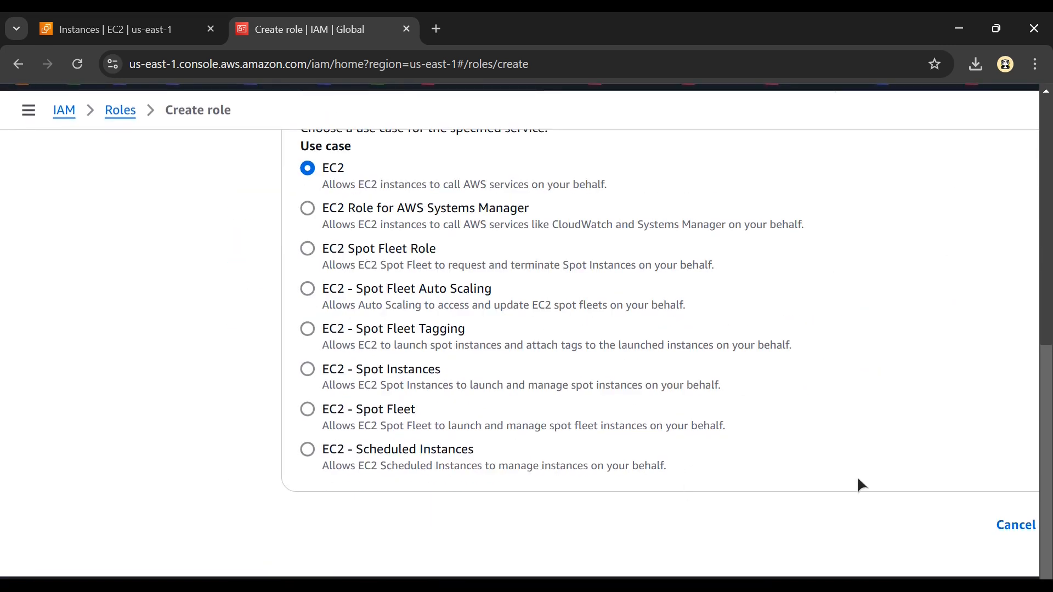
scroll(856, 475, "right", 2)
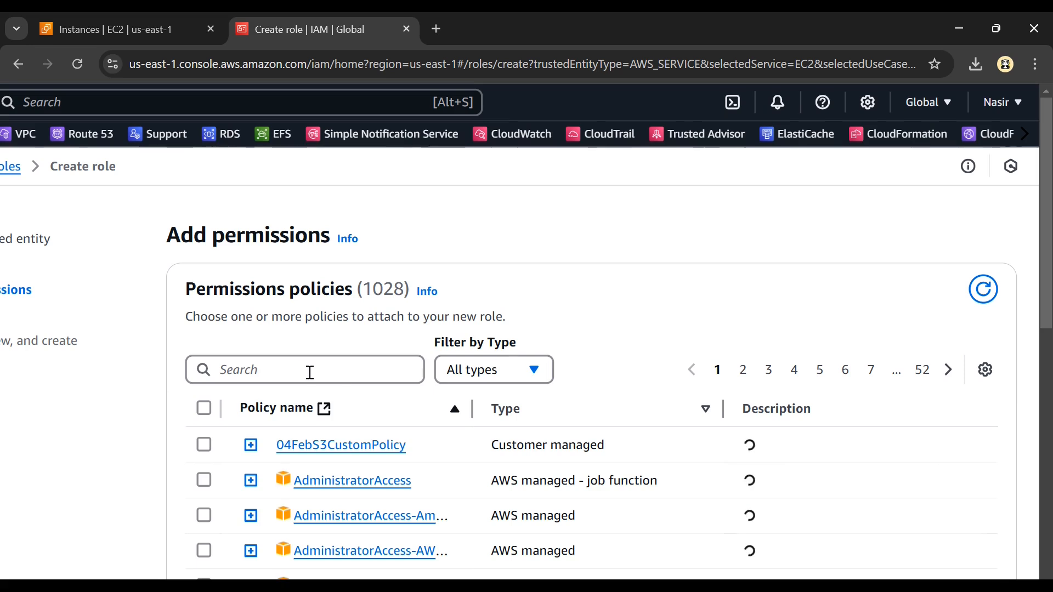
scroll(311, 372, "down", 2)
left_click(347, 340)
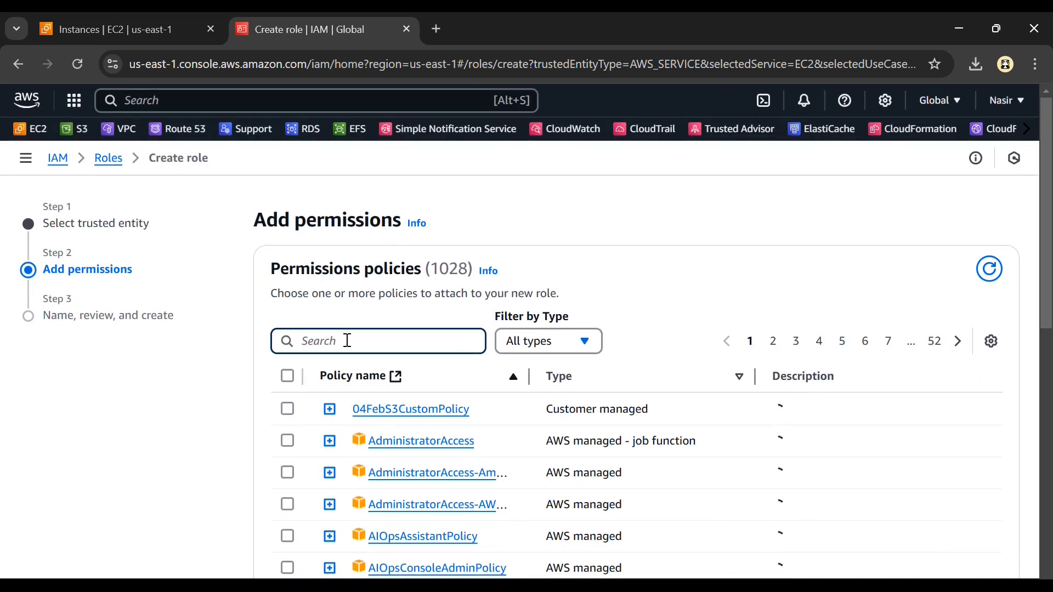
type("awsssm")
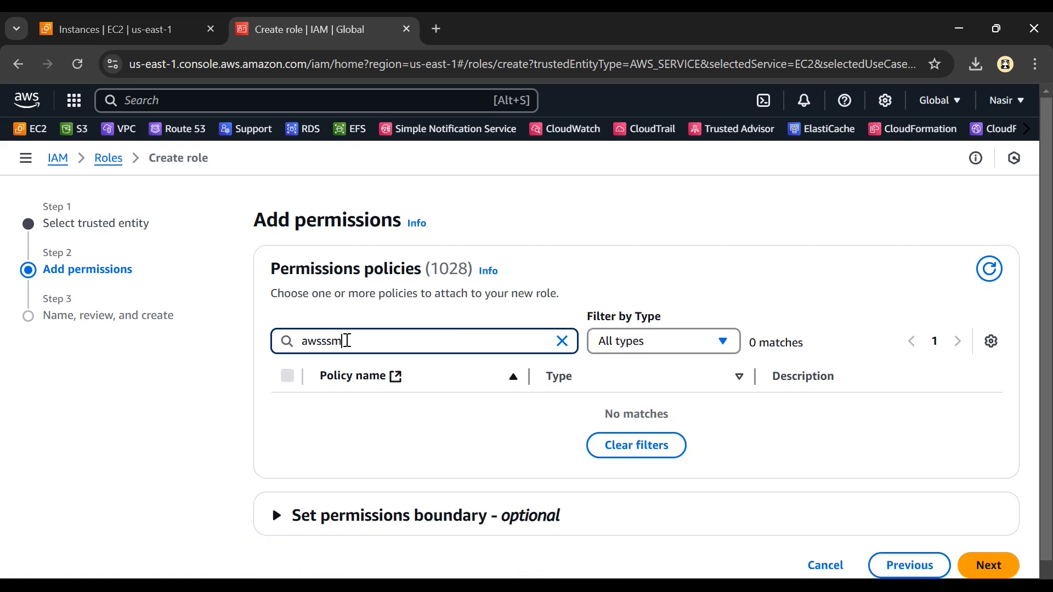
key("ctrl+a")
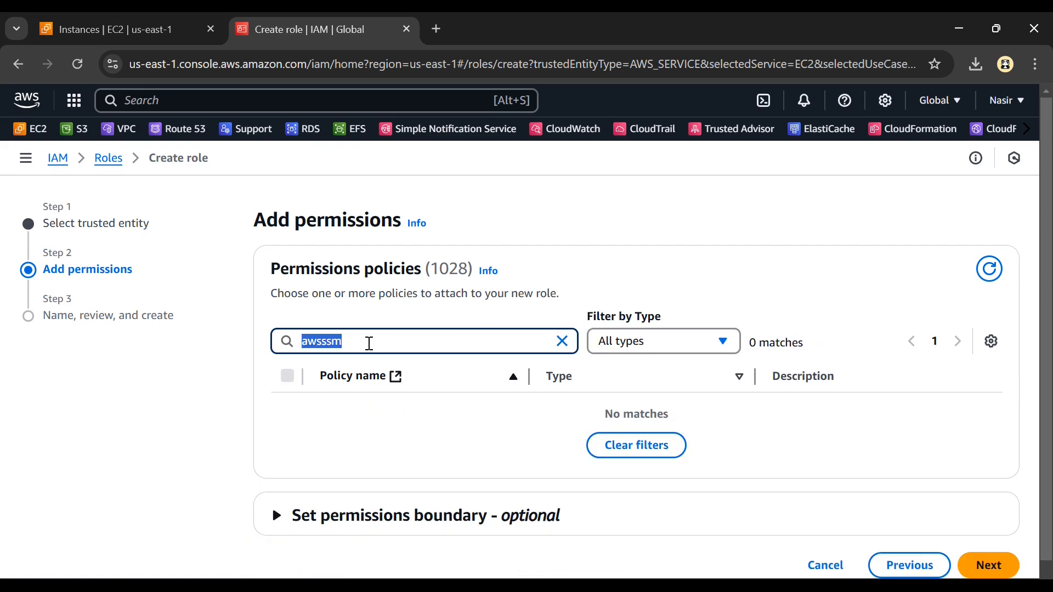
type("ssm")
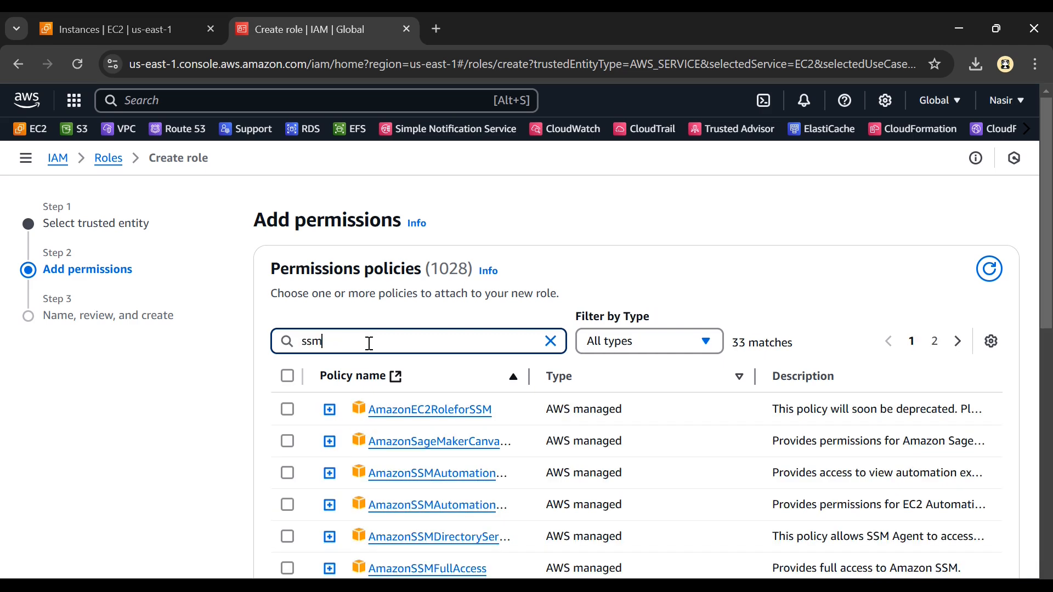
Step: Select the AmazonSSMManagedInstanceCore policy for the role and continue to the naming and review stage
scroll(411, 351, "down", 2)
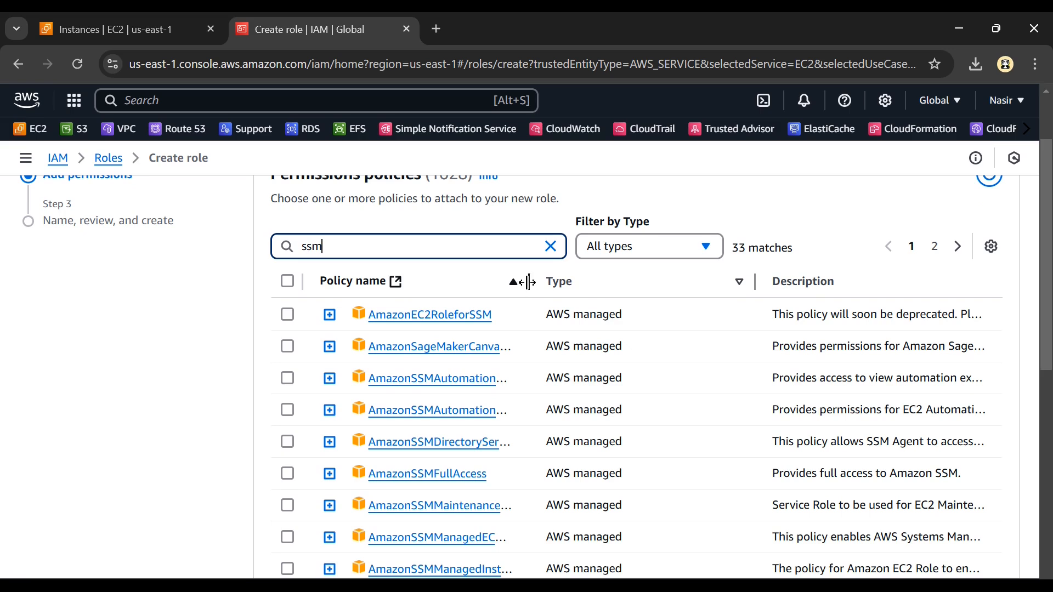
left_click_drag(528, 282, 578, 295)
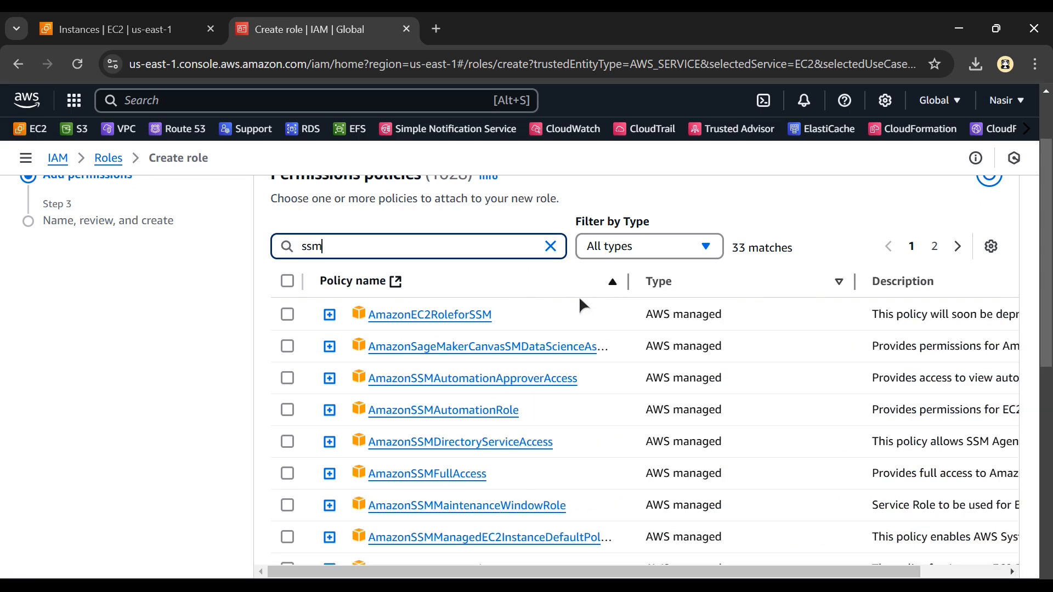
scroll(564, 357, "down", 2)
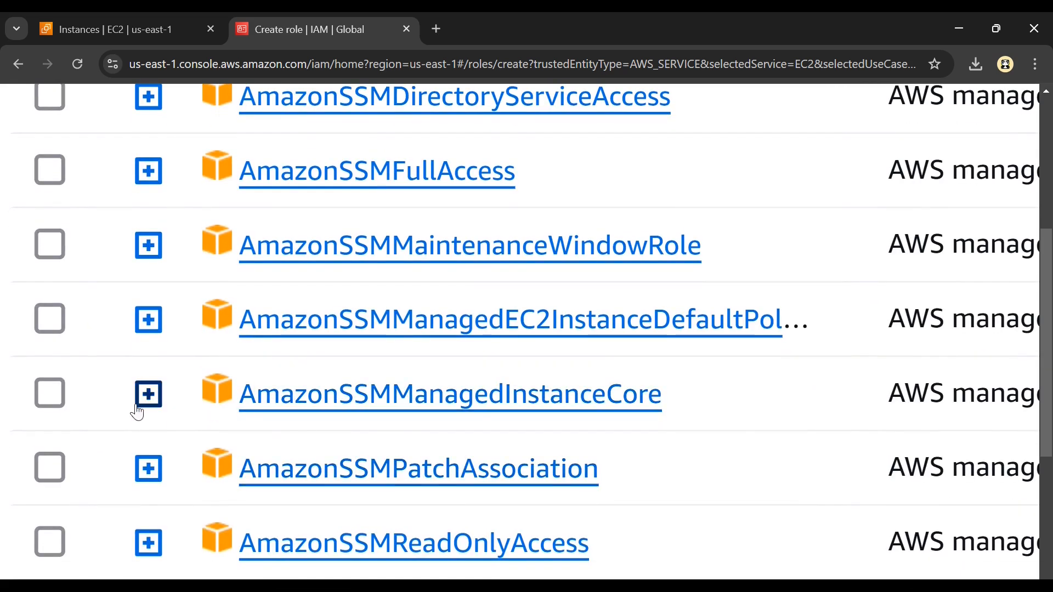
left_click(53, 395)
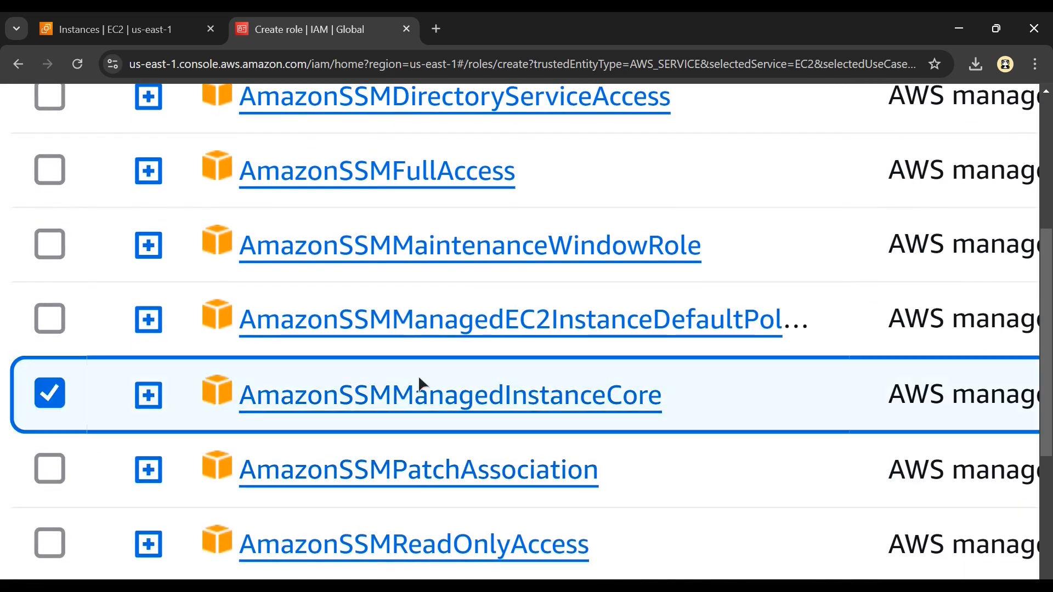
scroll(560, 357, "up", 3)
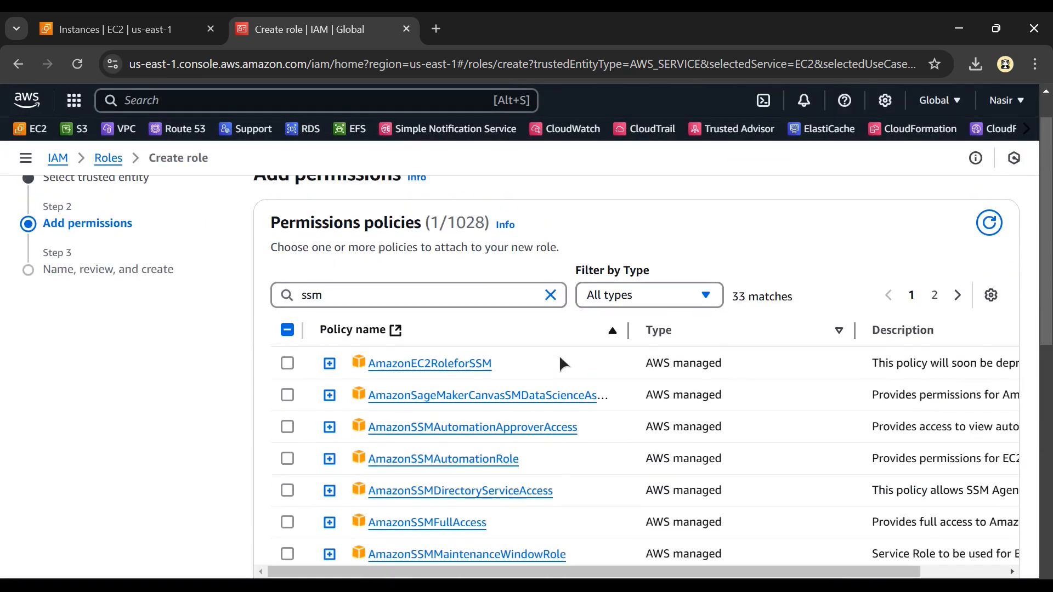
scroll(560, 358, "down", 7)
scroll(560, 357, "right", 3)
scroll(560, 362, "down", 3)
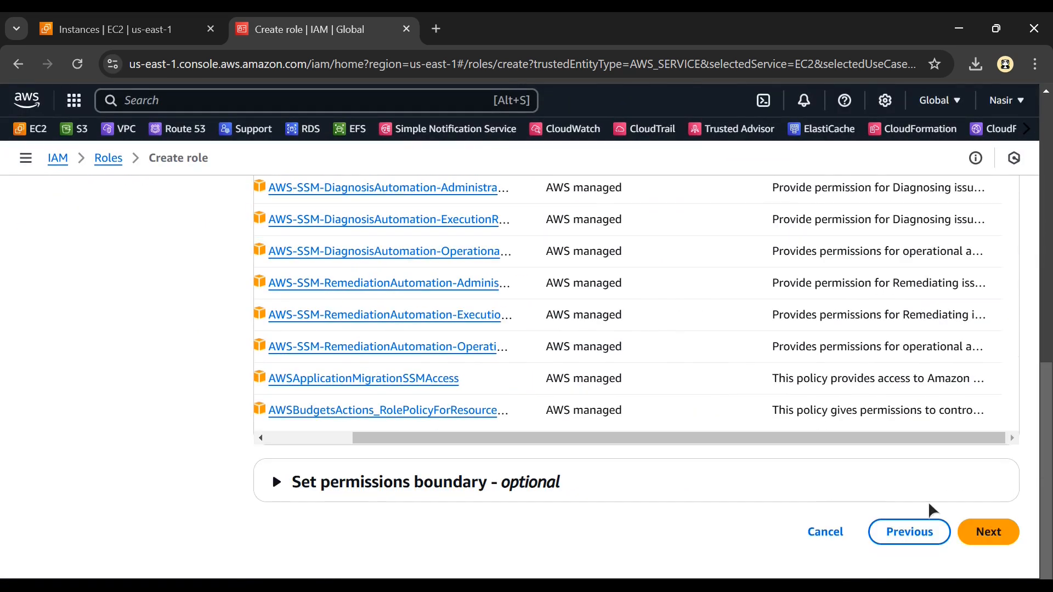
left_click(988, 532)
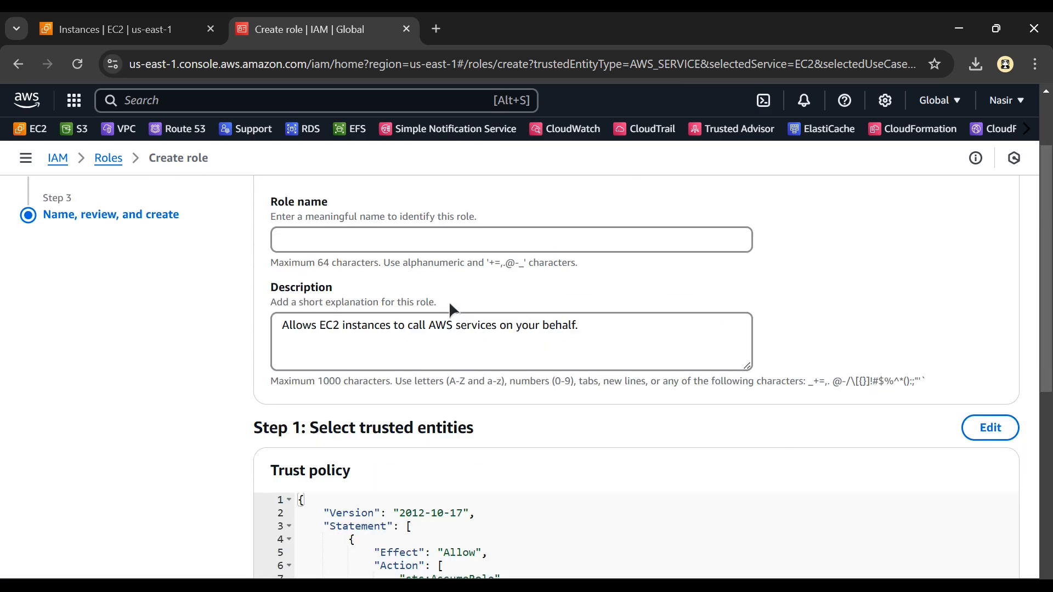
Step: Name the role EC2-Sessions-Manager-Role-Dec24 and copy that name
left_click(353, 231)
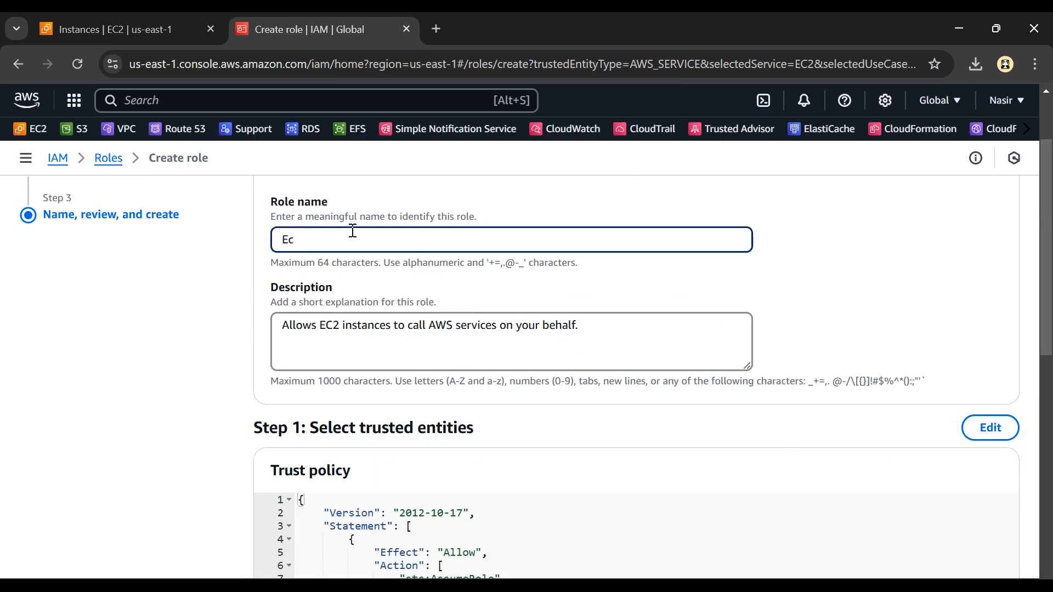
type("EC2-Sessions-Manager-Role")
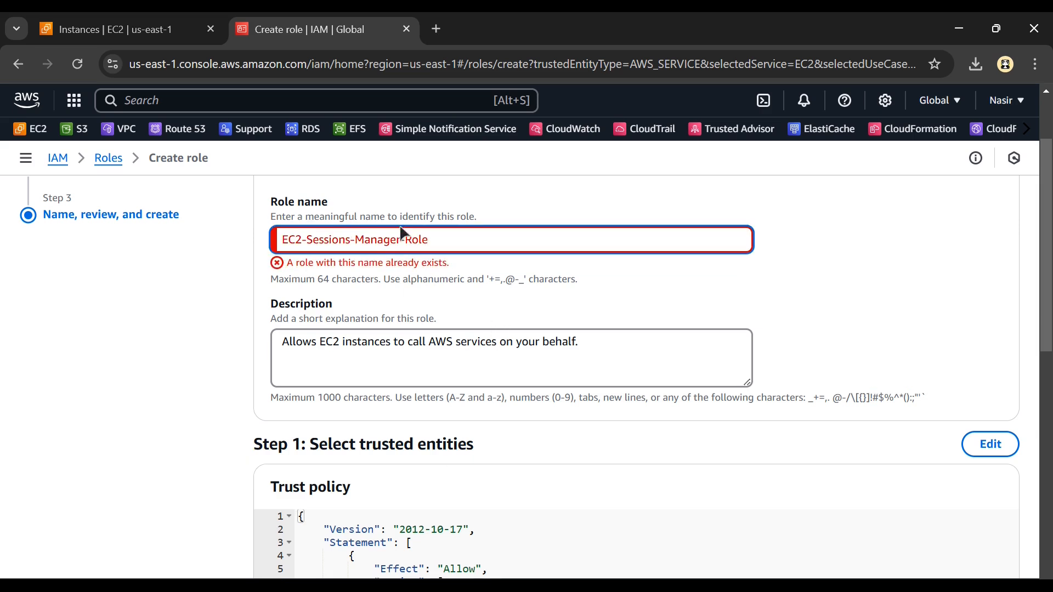
type("-Dec24")
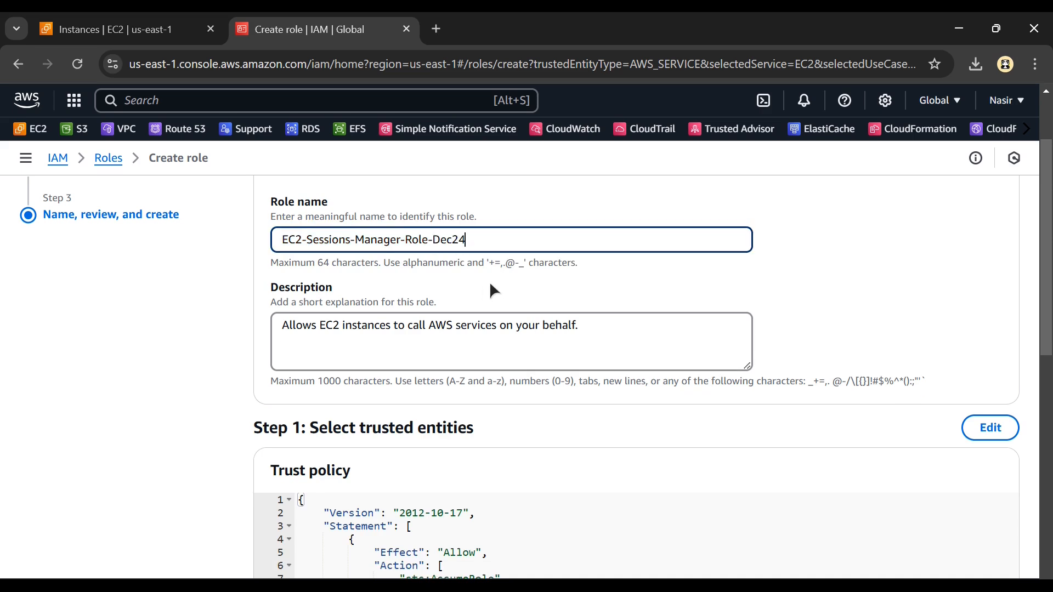
key("ctrl+a")
key("ctrl+c")
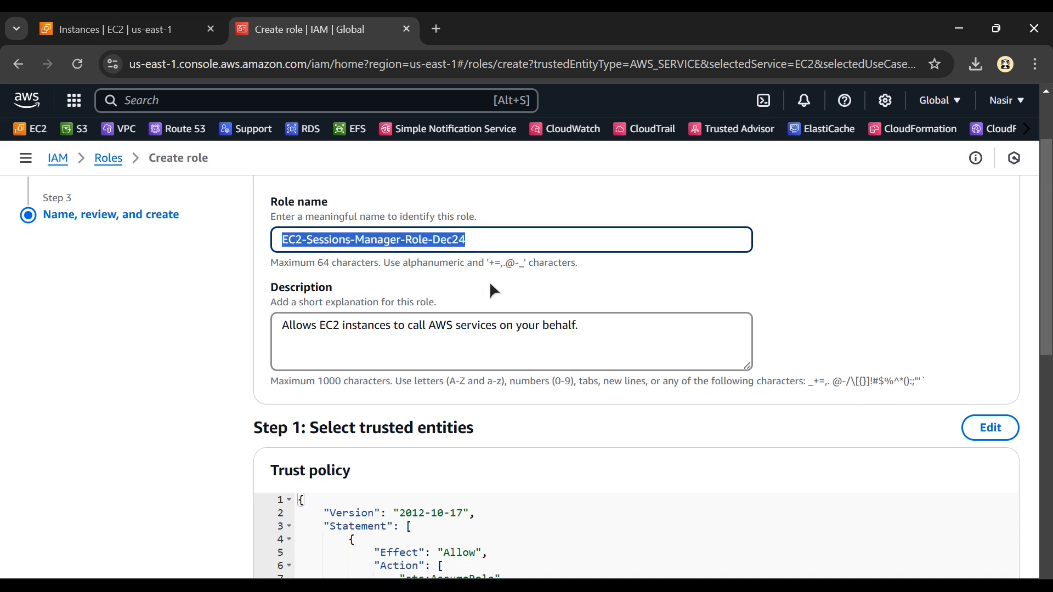
Step: Replace the role's description with the copied name EC2-Sessions-Manager-Role-Dec24
left_click(603, 363)
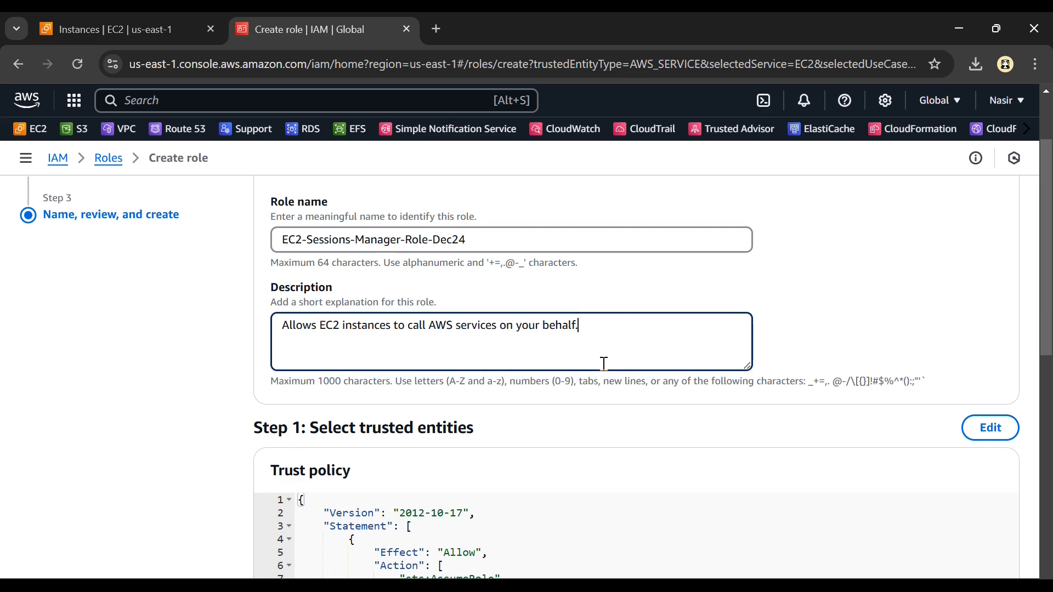
key("ctrl+a")
key("ctrl+v")
Step: Add a tag with key Name and value EC2-Sessions-Manager-Role-Dec24, and create the role
scroll(645, 446, "down", 1)
scroll(646, 451, "down", 10)
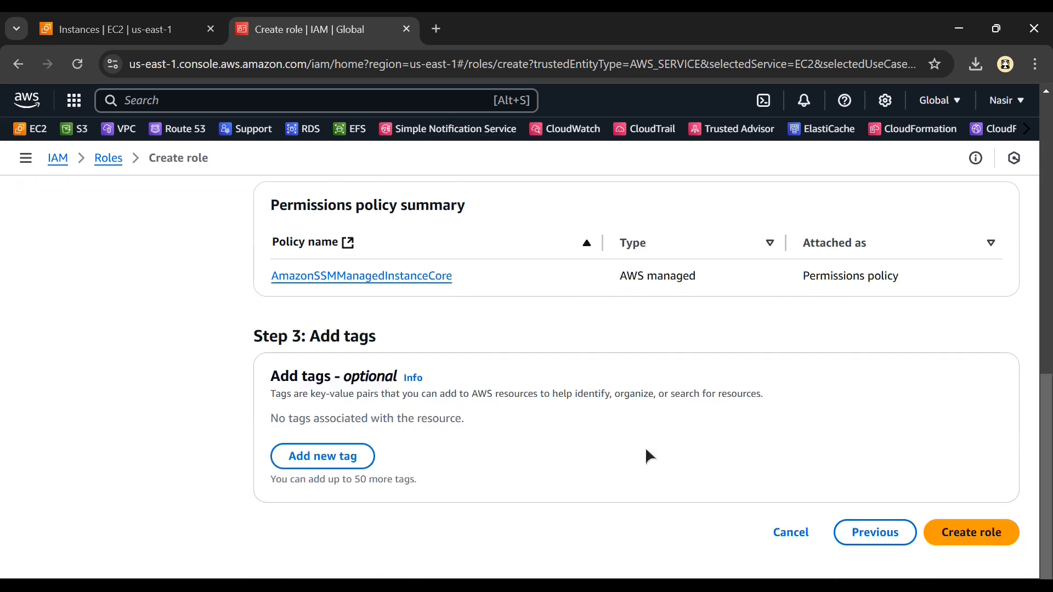
left_click(322, 457)
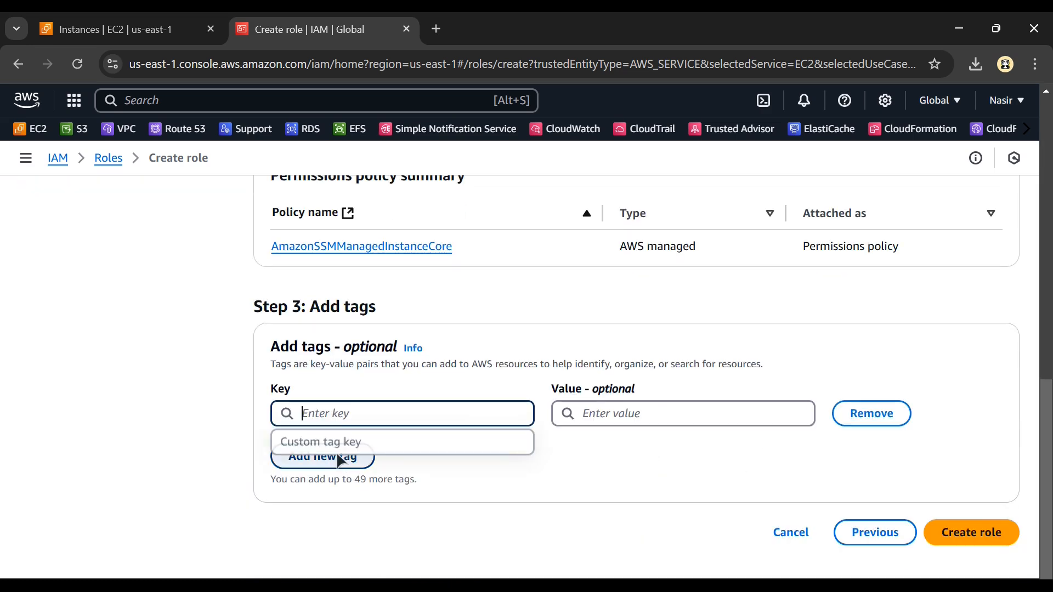
type("Name")
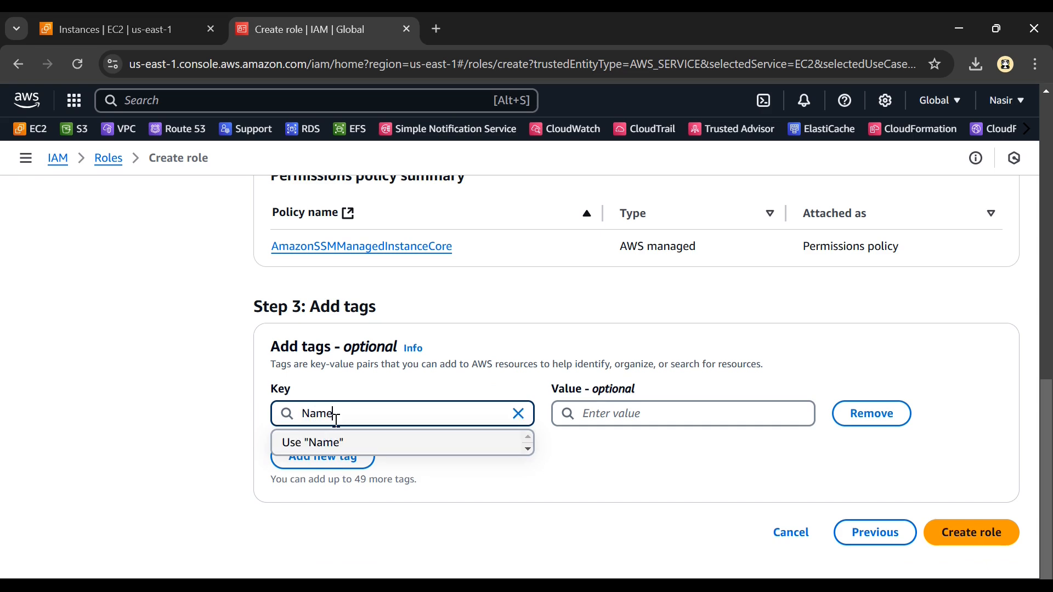
key("Tab")
key("ctrl+v")
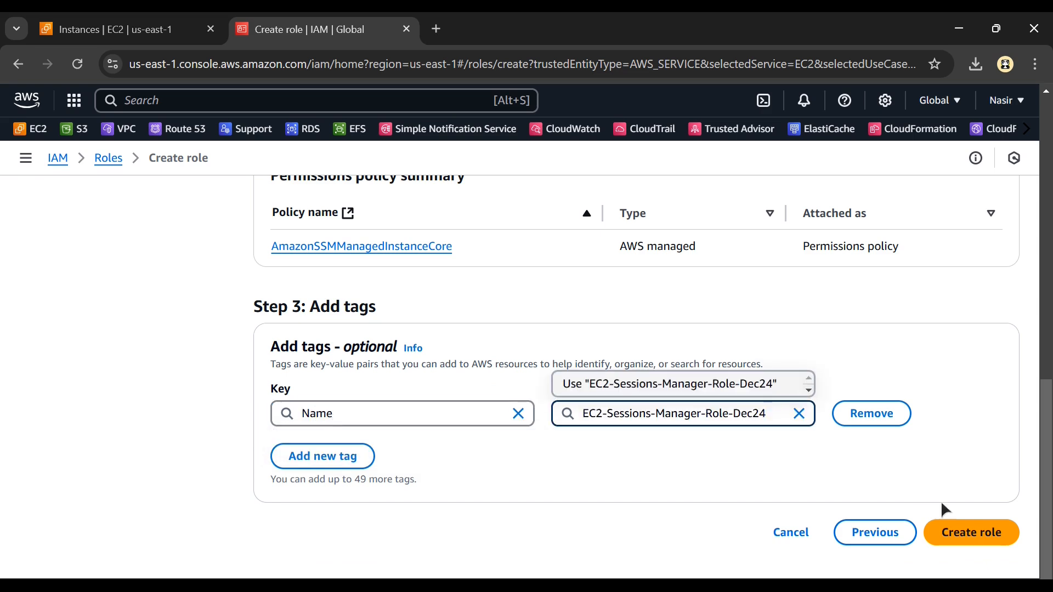
left_click(959, 533)
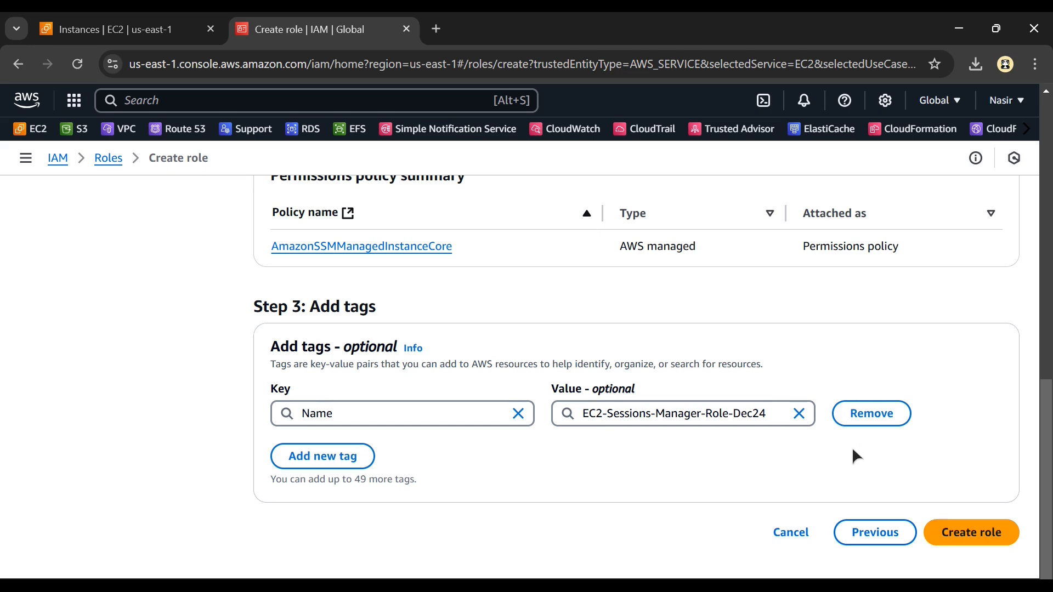
left_click(973, 534)
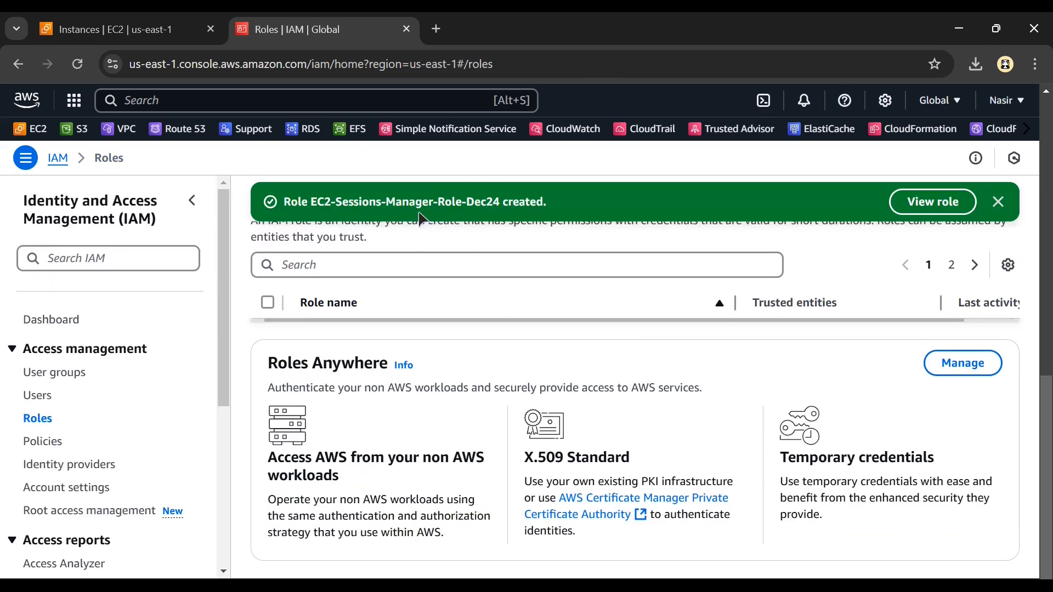
Step: Switch to the EC2 Instances page, filter the list to Running instances and select MAIN-SERVER
left_click(113, 39)
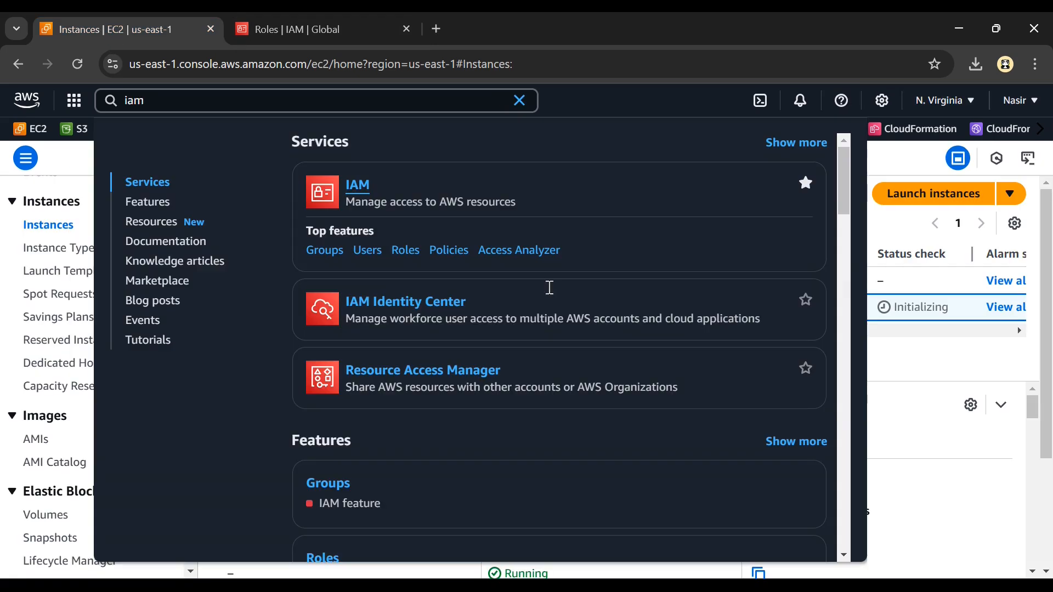
left_click(937, 419)
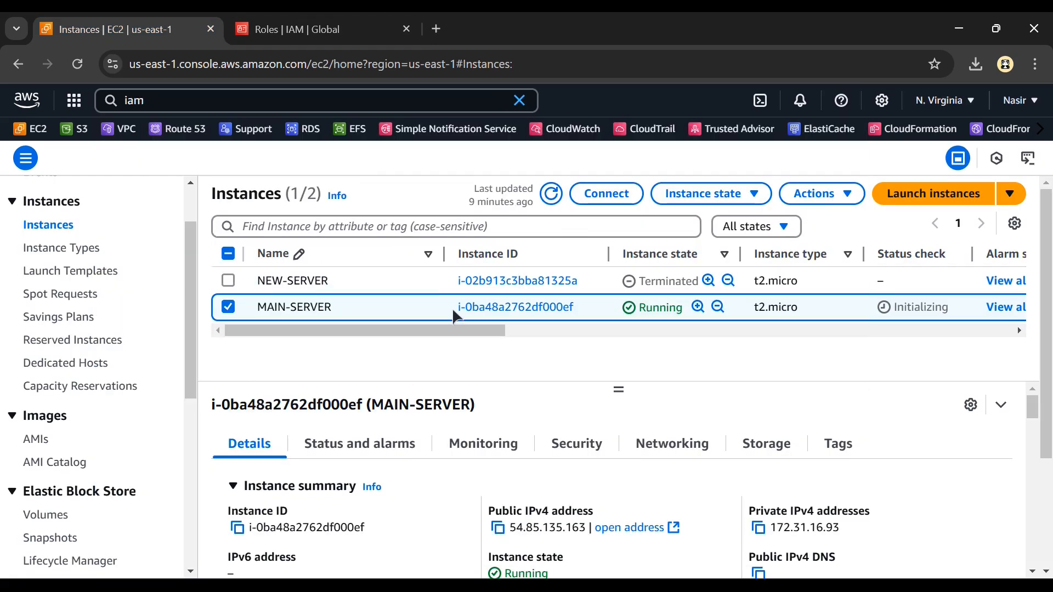
left_click(279, 312)
left_click(752, 234)
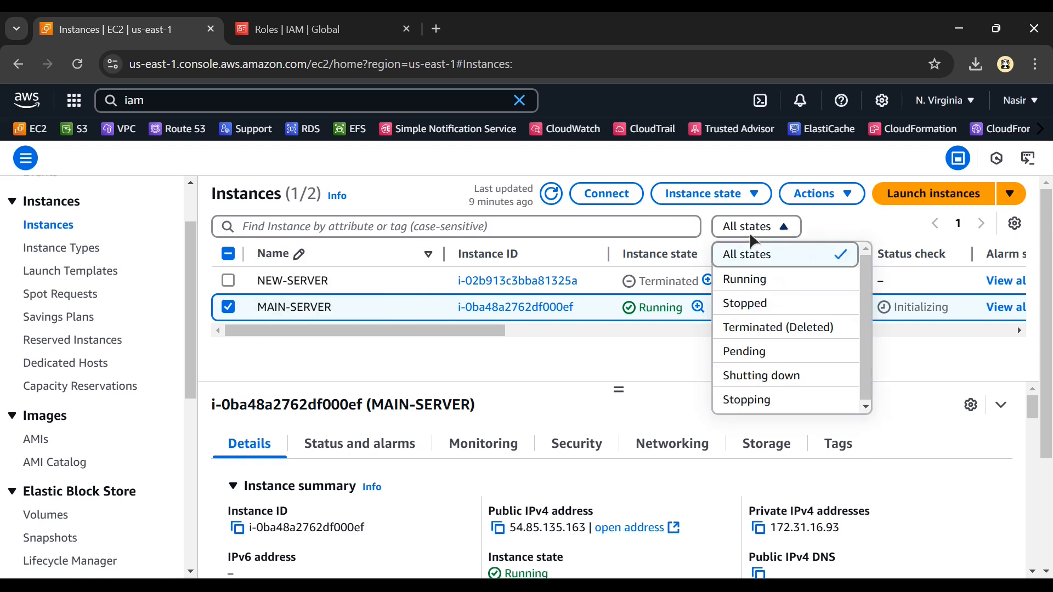
left_click(758, 280)
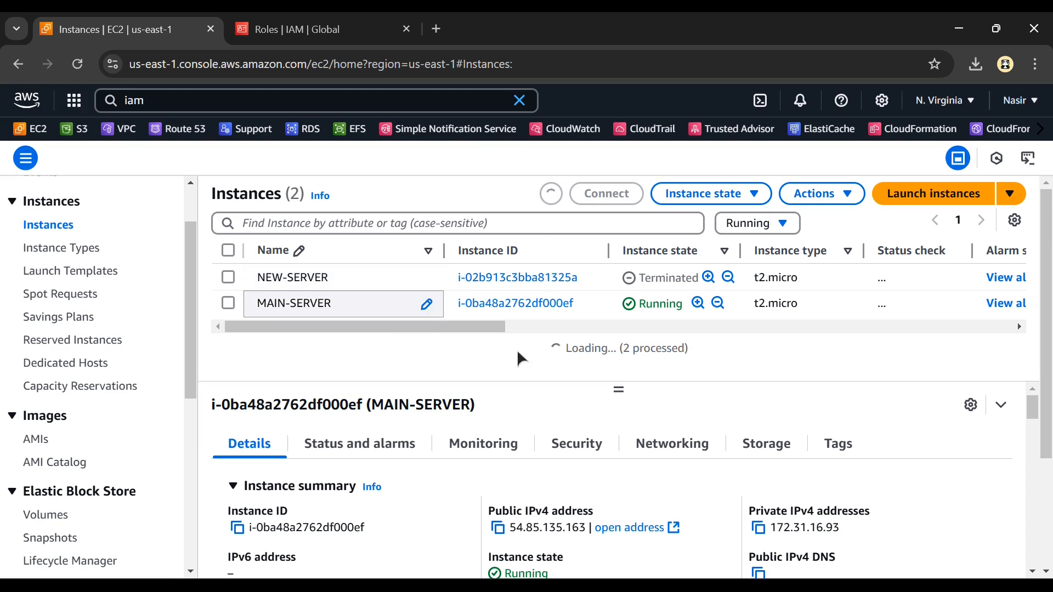
left_click(334, 291)
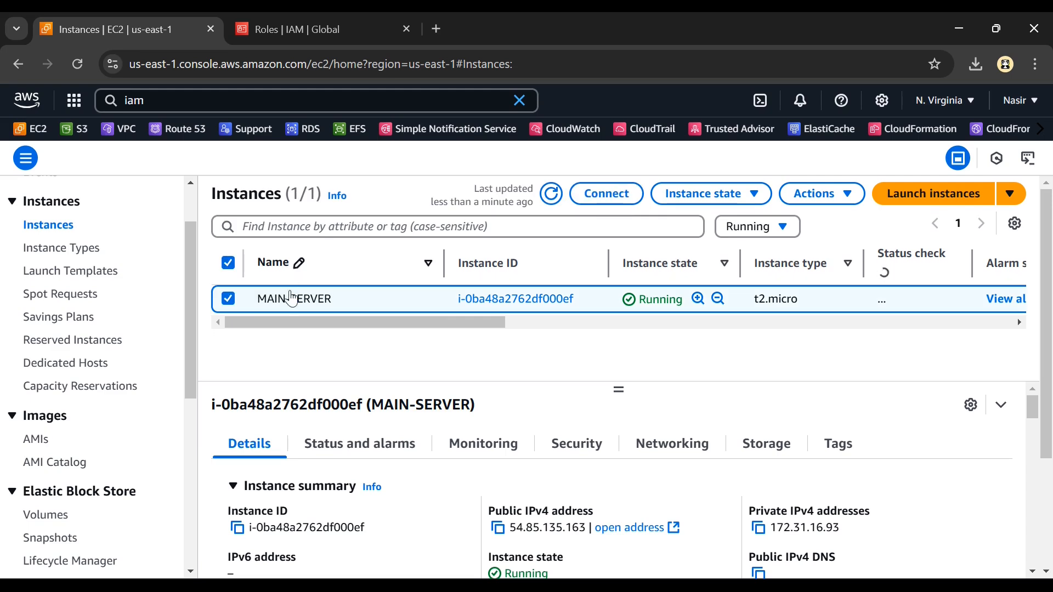
Step: Switch to Excalidraw to review the diagram of the IAM role and policy for the server, and return to the EC2 console
key("alt+Tab")
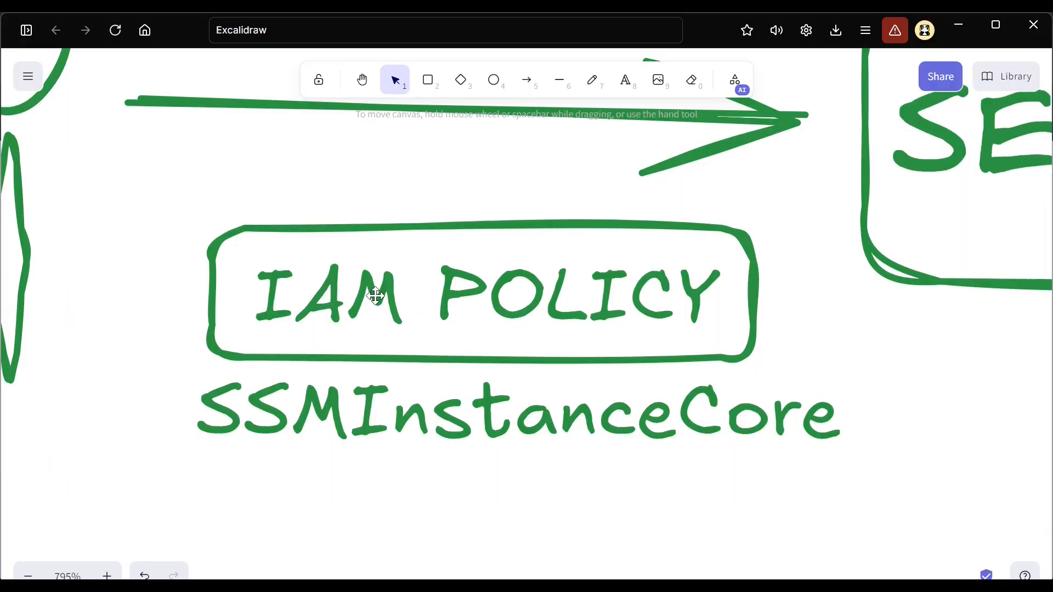
scroll(375, 297, "down", 5)
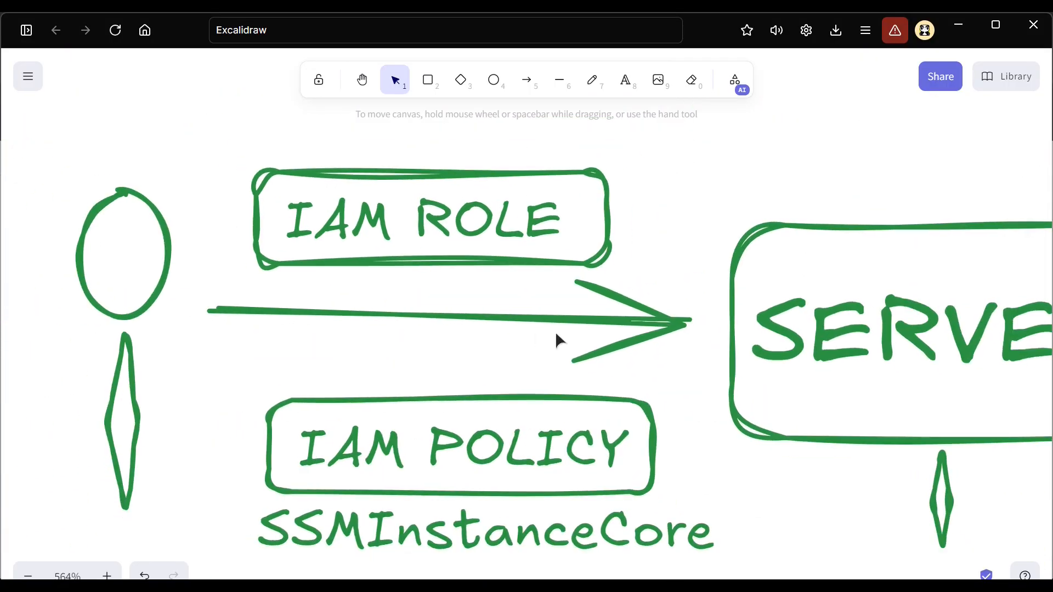
key("alt+Tab")
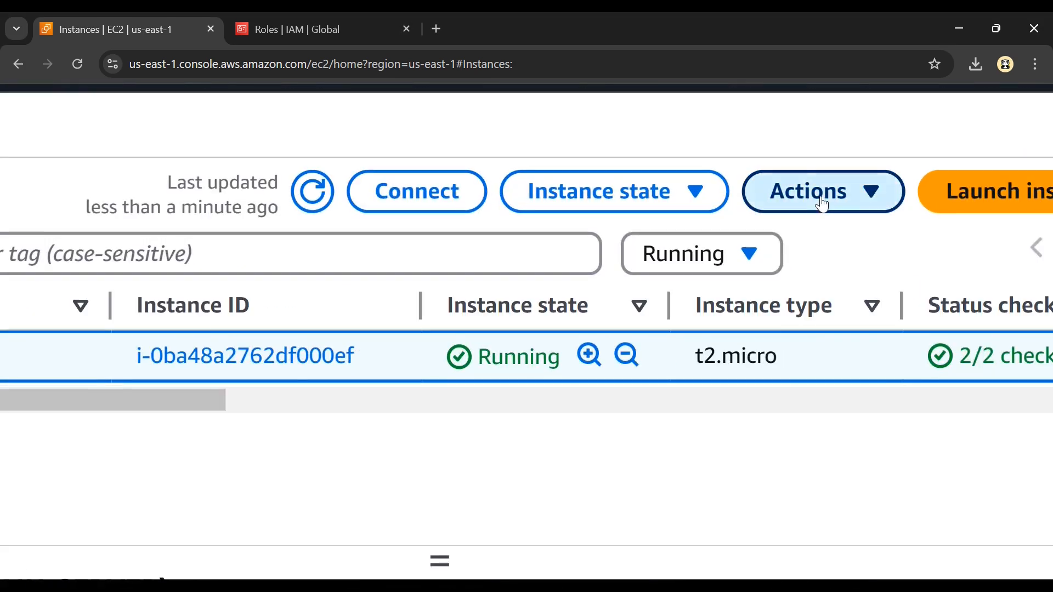
Step: Open the Modify IAM role security setting for the MAIN-SERVER instance
left_click(821, 197)
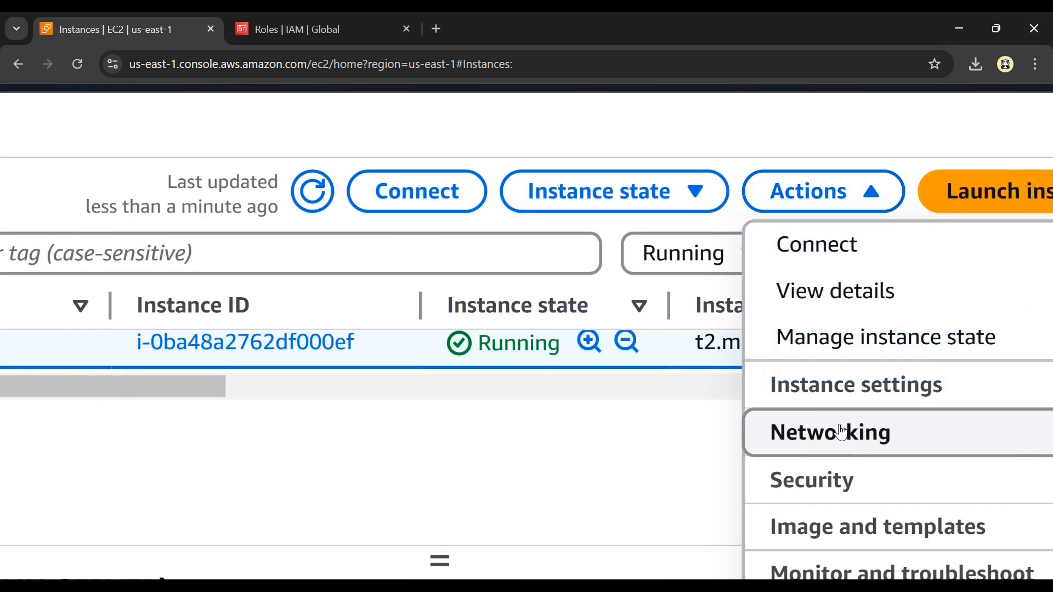
scroll(841, 432, "down", 3)
scroll(858, 451, "right", 1)
key("ctrl")
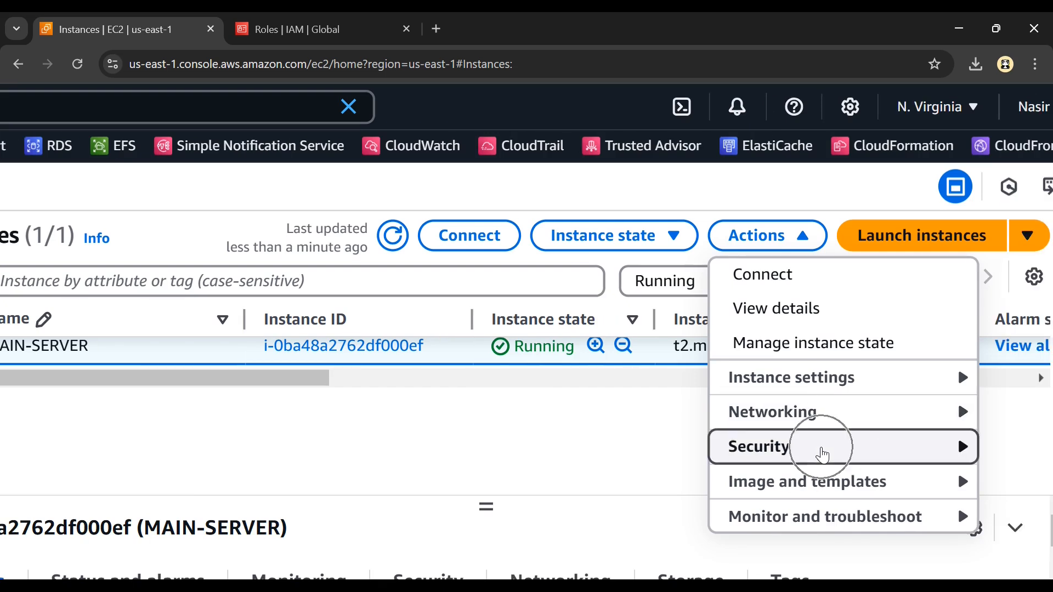
left_click(543, 516)
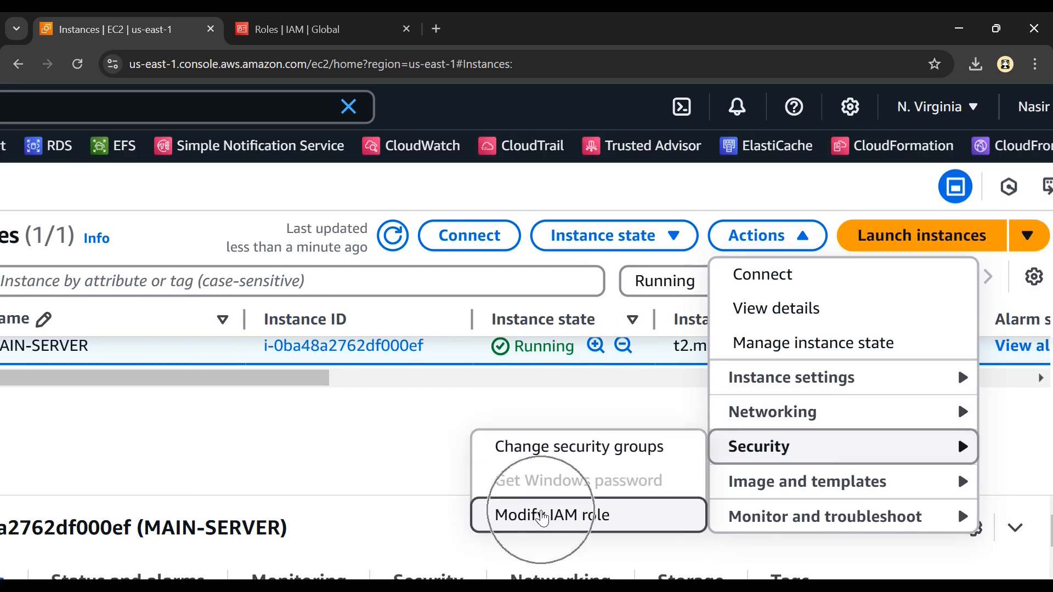
Step: Open the Modify IAM role page for MAIN-SERVER and show the available IAM roles
left_click(543, 515)
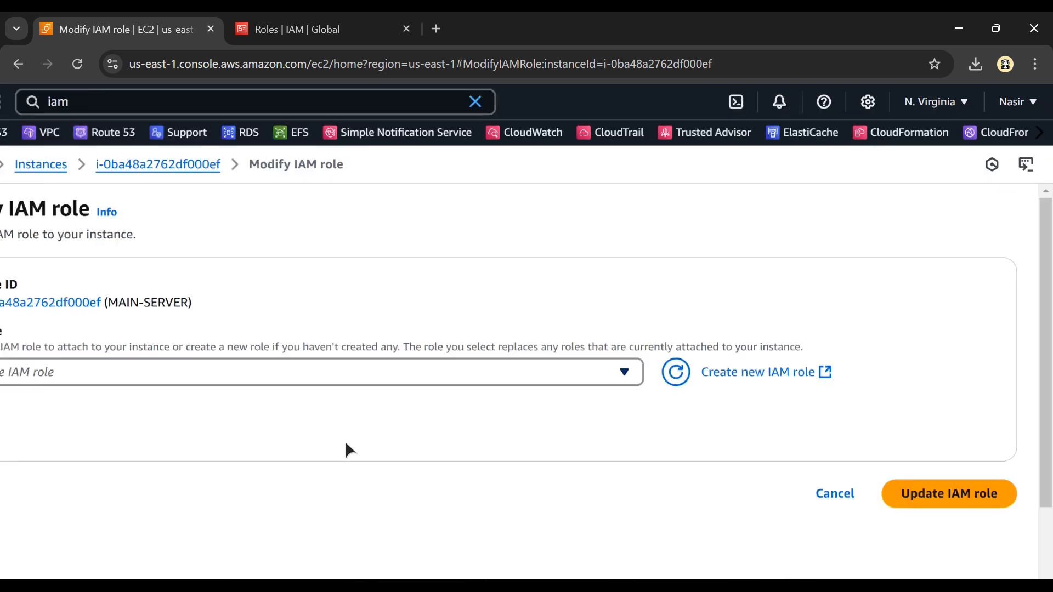
left_click(160, 353)
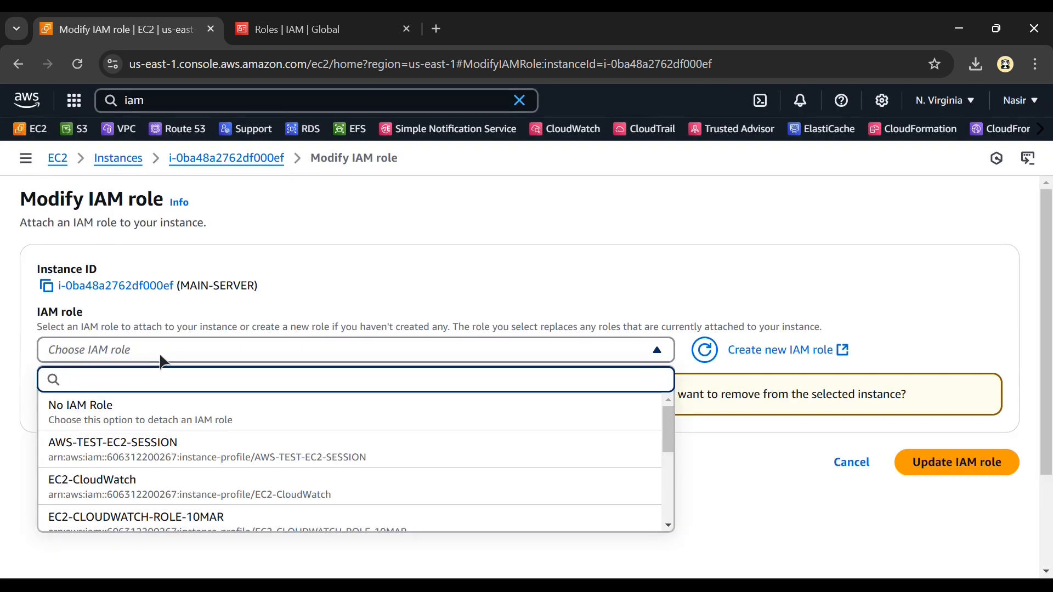
type("ssm")
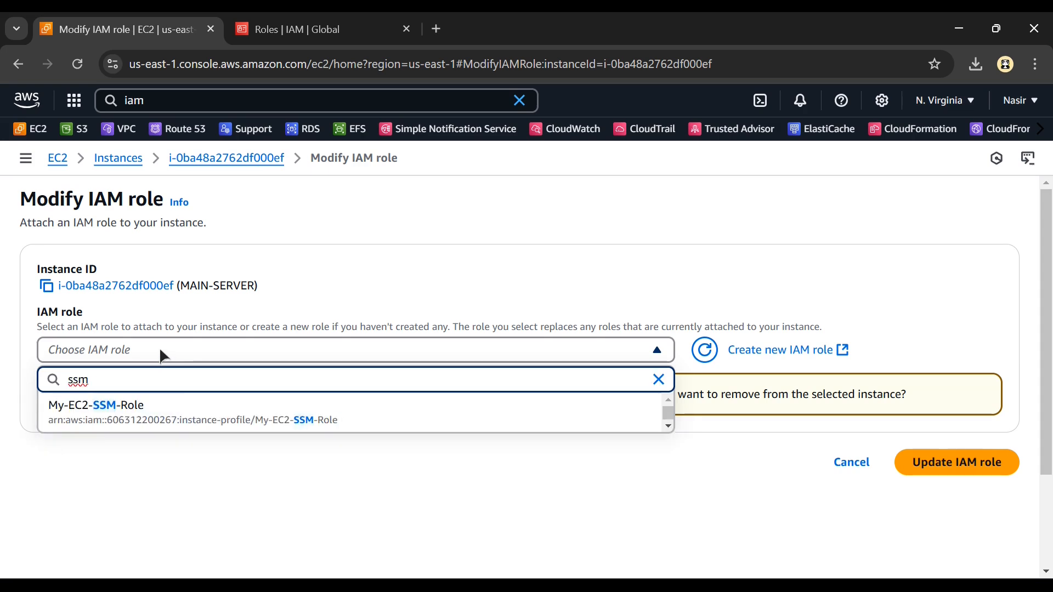
key("BackSpace")
key("BackSpace")
key("BackSpace")
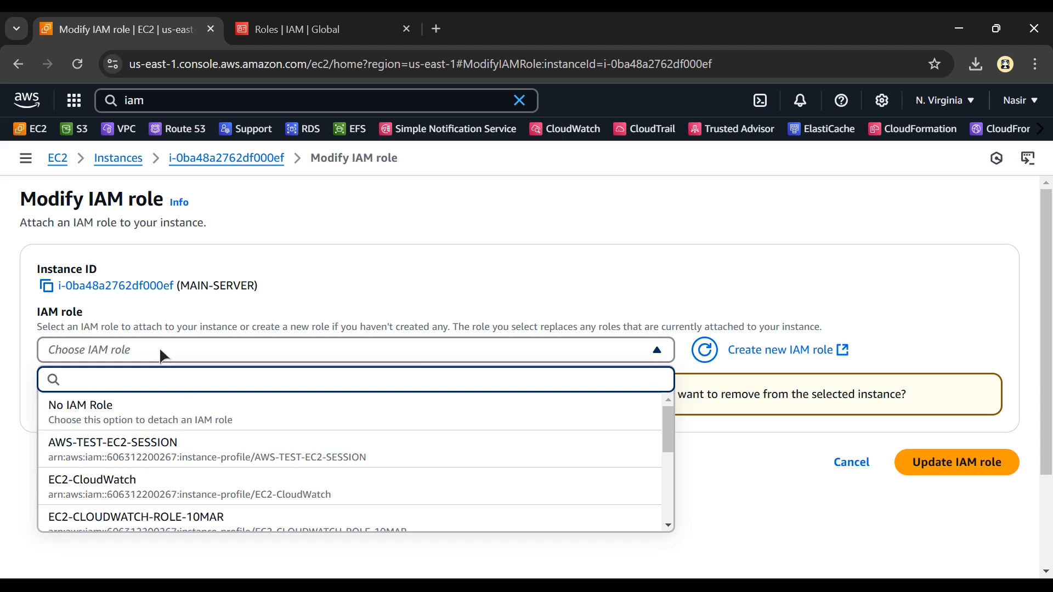
Step: Choose EC2-Sessions-Manager-Role-Dec24 as the IAM role for MAIN-SERVER and update the instance's role
scroll(218, 487, "down", 3)
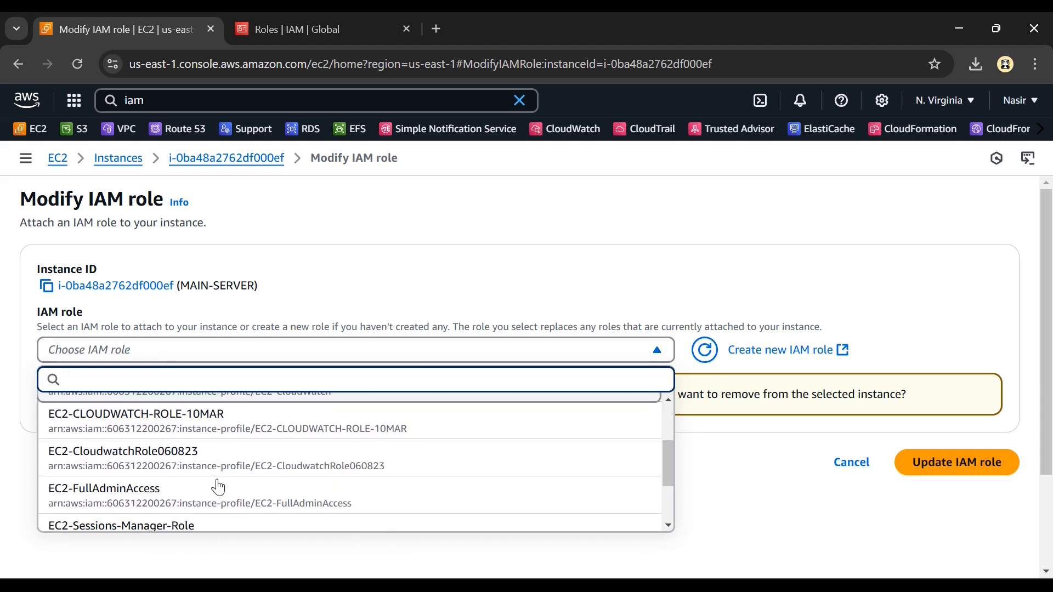
scroll(218, 487, "down", 2)
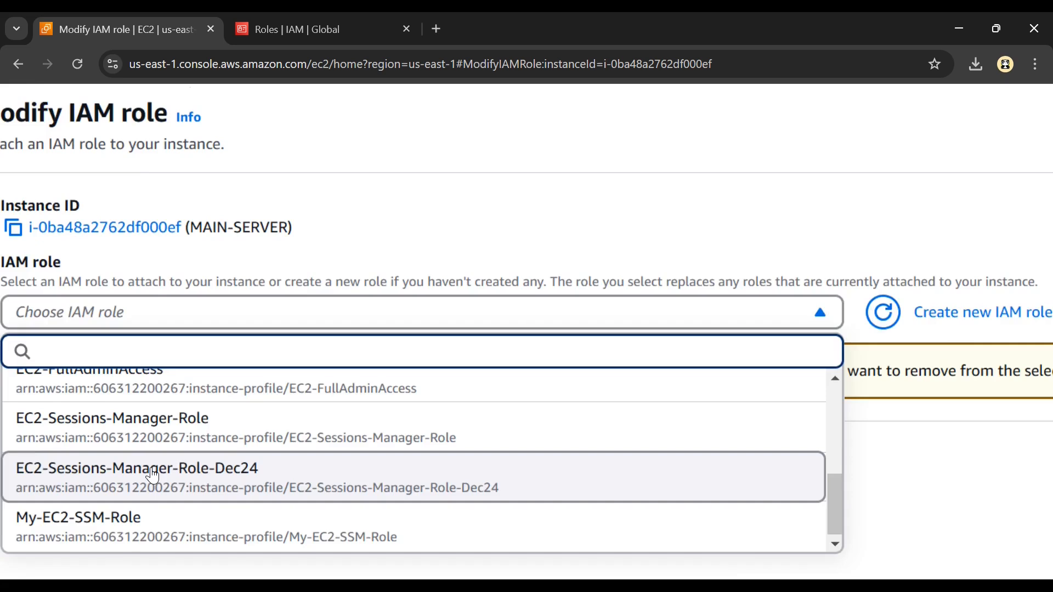
scroll(152, 476, "left", 2)
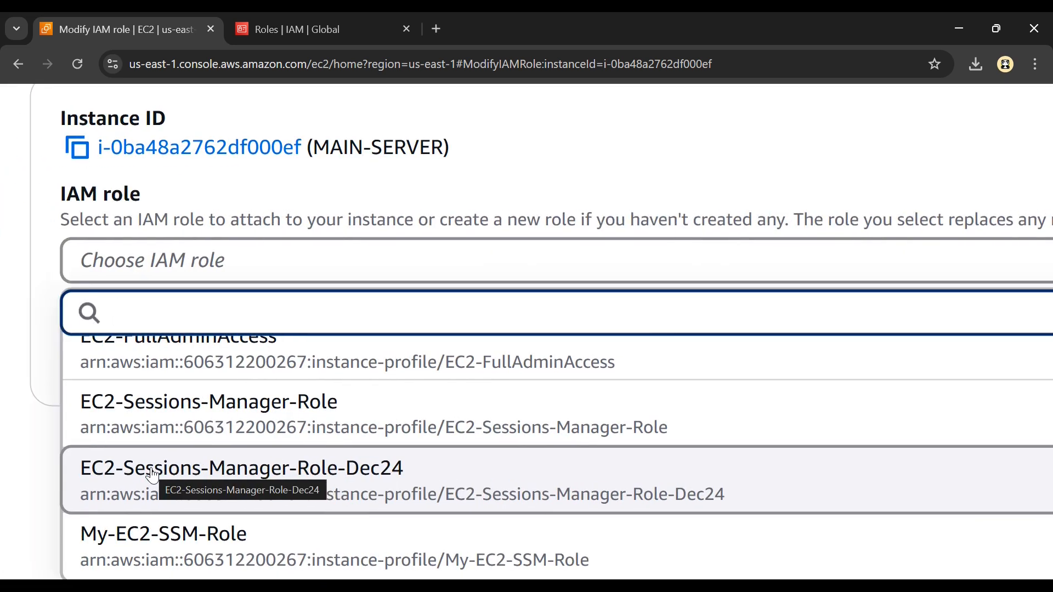
left_click(379, 475)
key("ctrl+minus")
key("ctrl+minus")
key("ctrl+minus")
key("ctrl+minus")
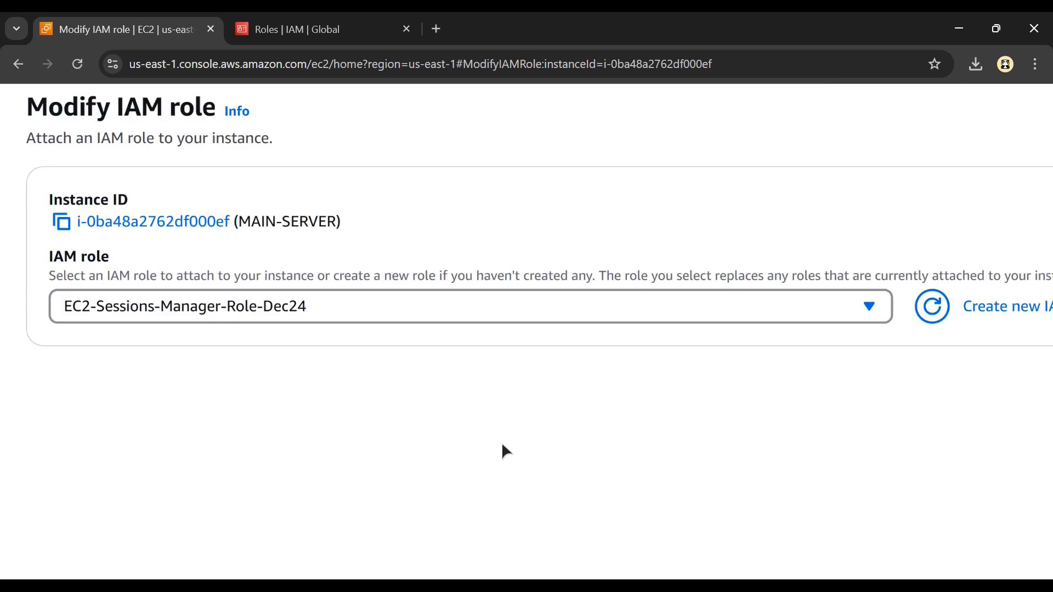
left_click(954, 413)
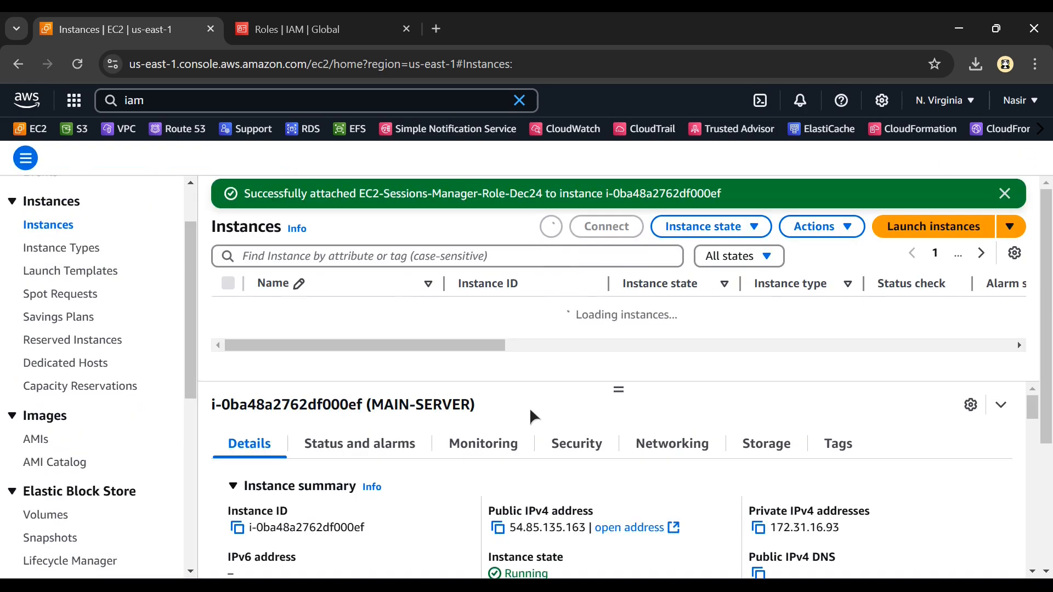
Step: Switch to the PowerPoint slide to review the Sessions Manager algorithm, and return to the EC2 console
key("alt+Tab")
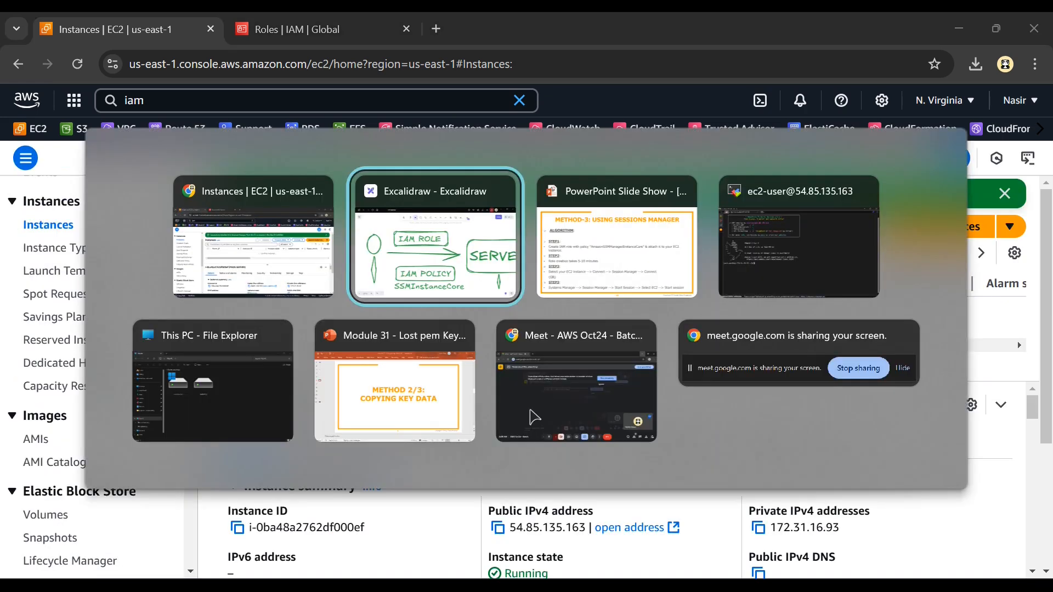
key("alt+Tab")
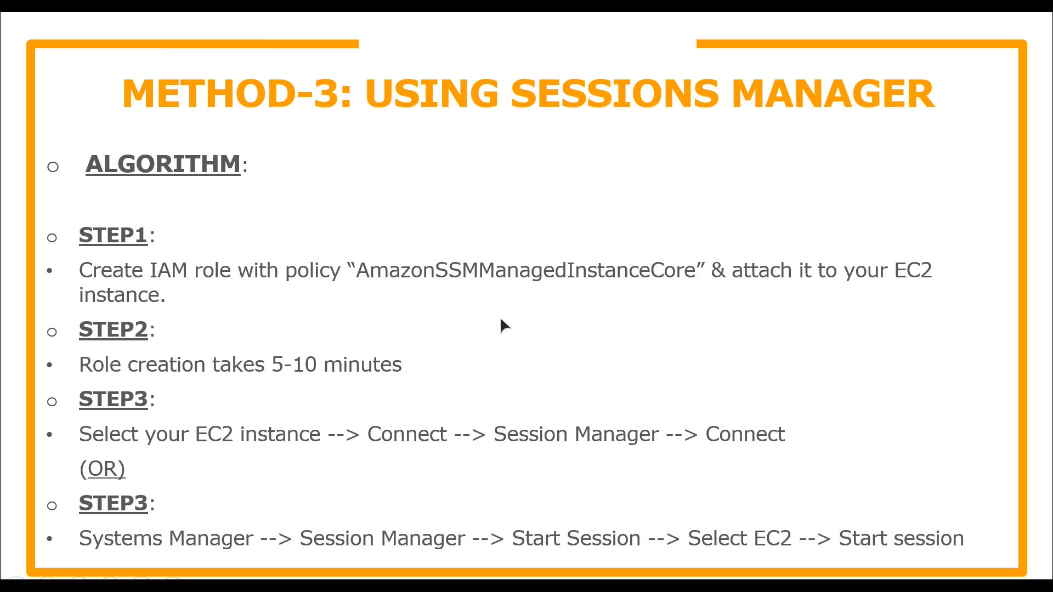
key("alt+Tab")
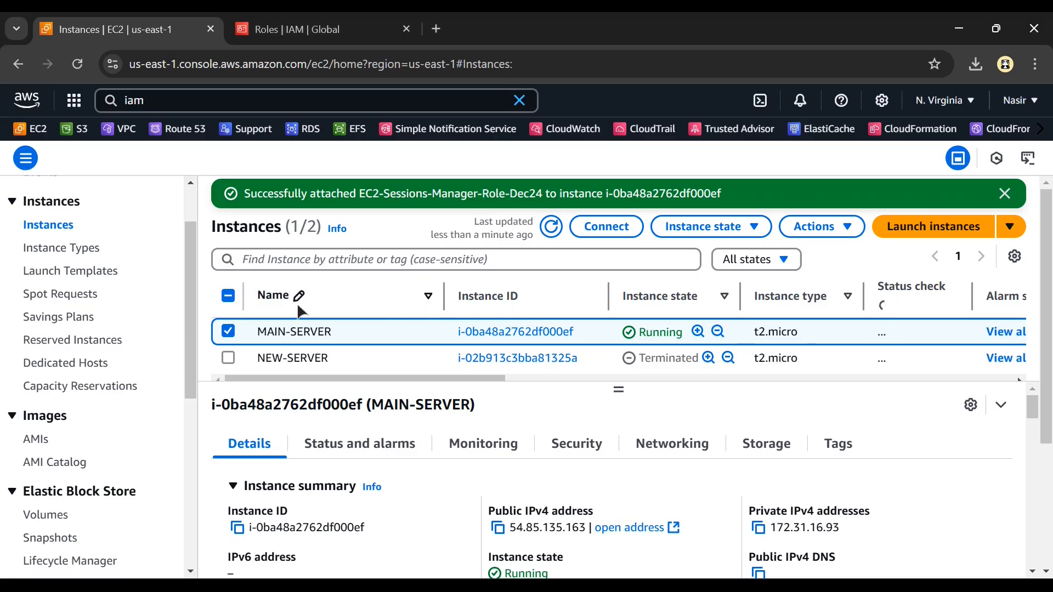
Step: Open the Session Manager connection option for the MAIN-SERVER instance
left_click(596, 236)
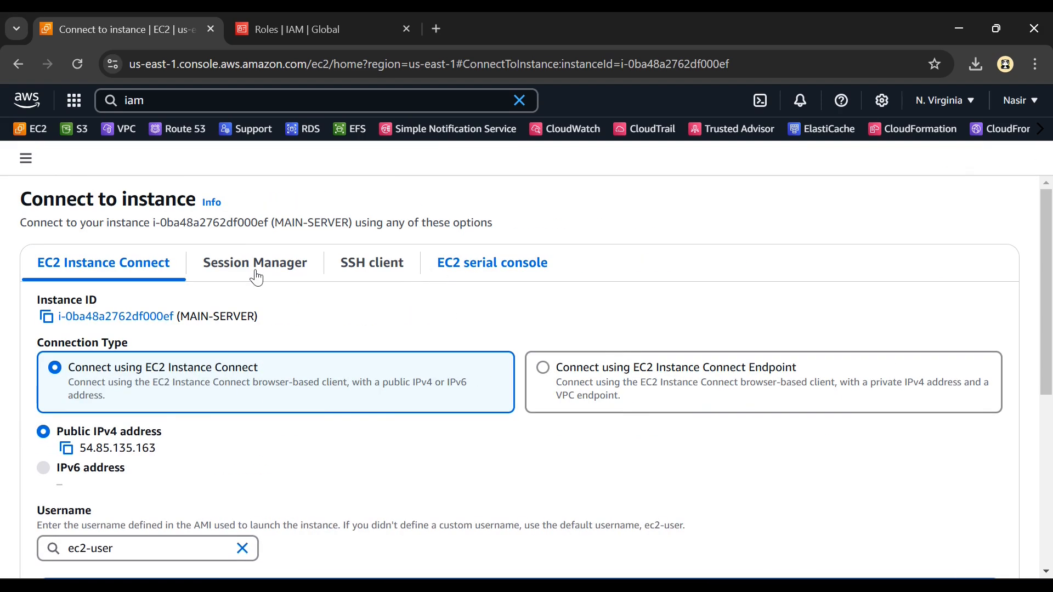
left_click(256, 276)
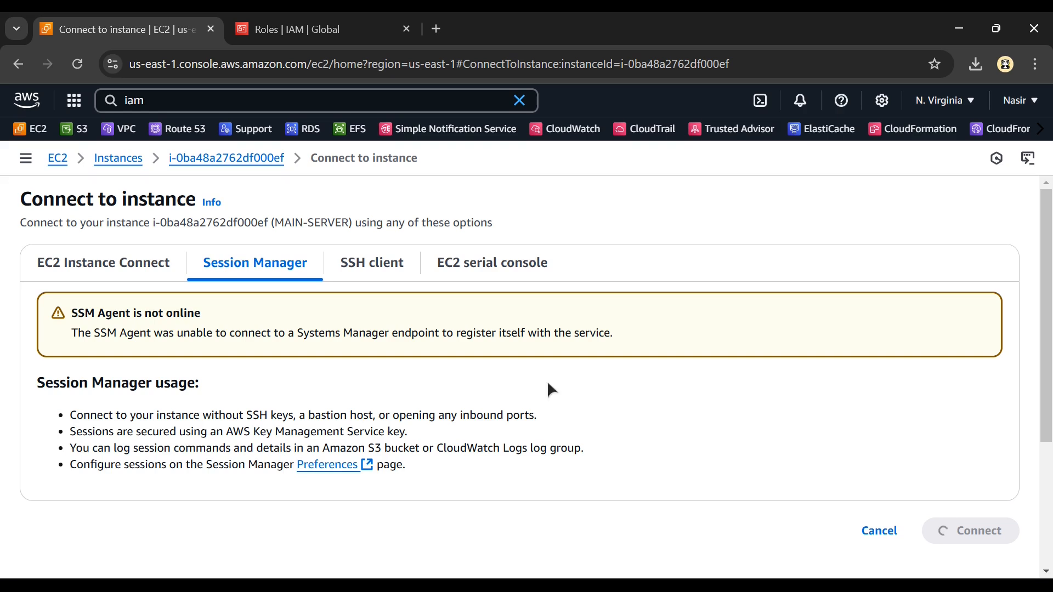
Step: Review the EC2 Instance Connect options and recheck the Session Manager connection status for MAIN-SERVER
left_click(87, 277)
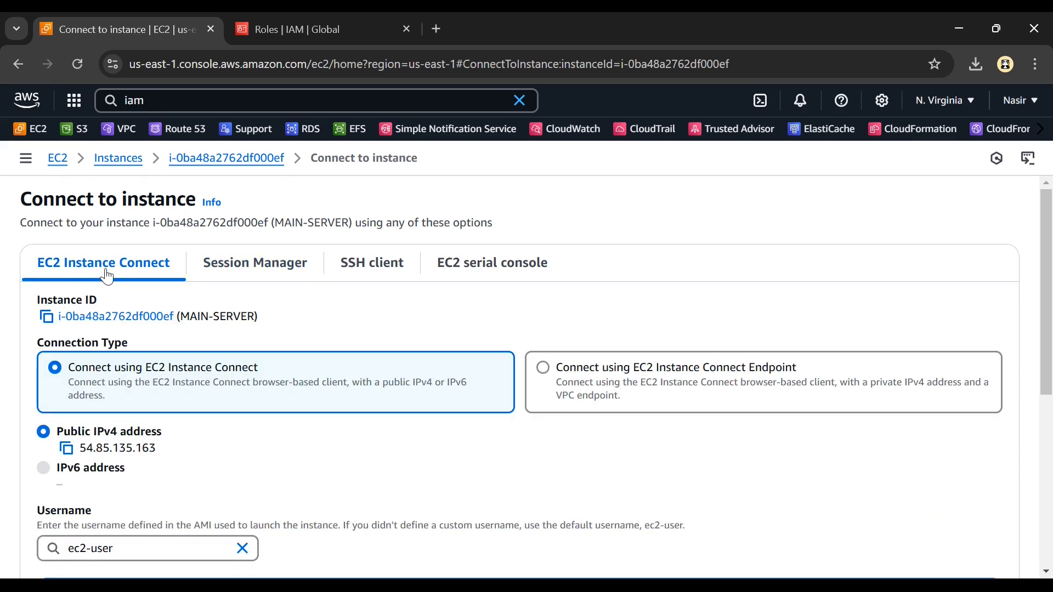
scroll(187, 395, "down", 2)
scroll(188, 392, "down", 3)
scroll(188, 392, "up", 3)
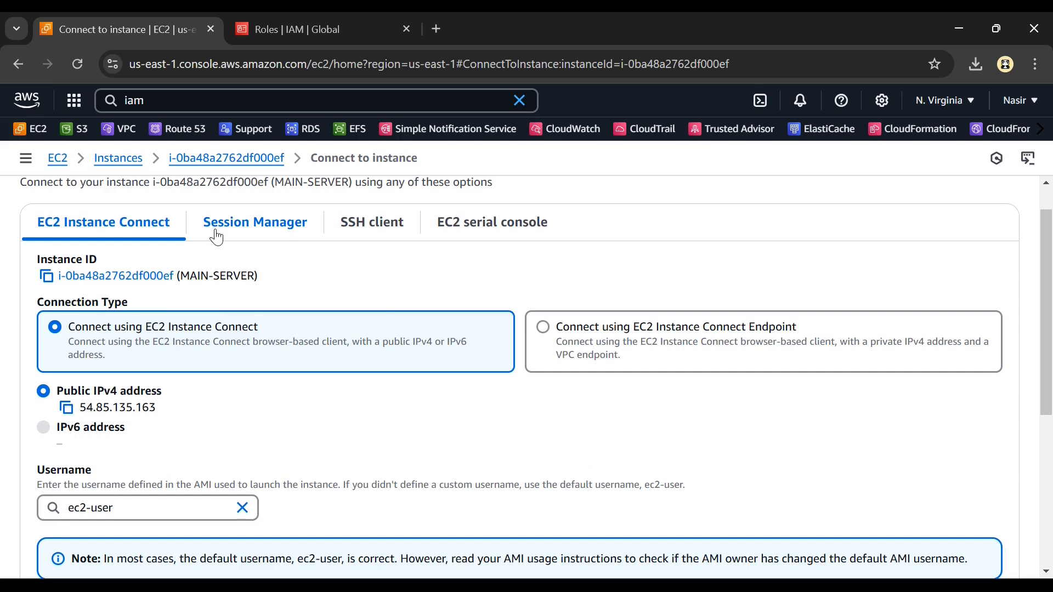
left_click(250, 236)
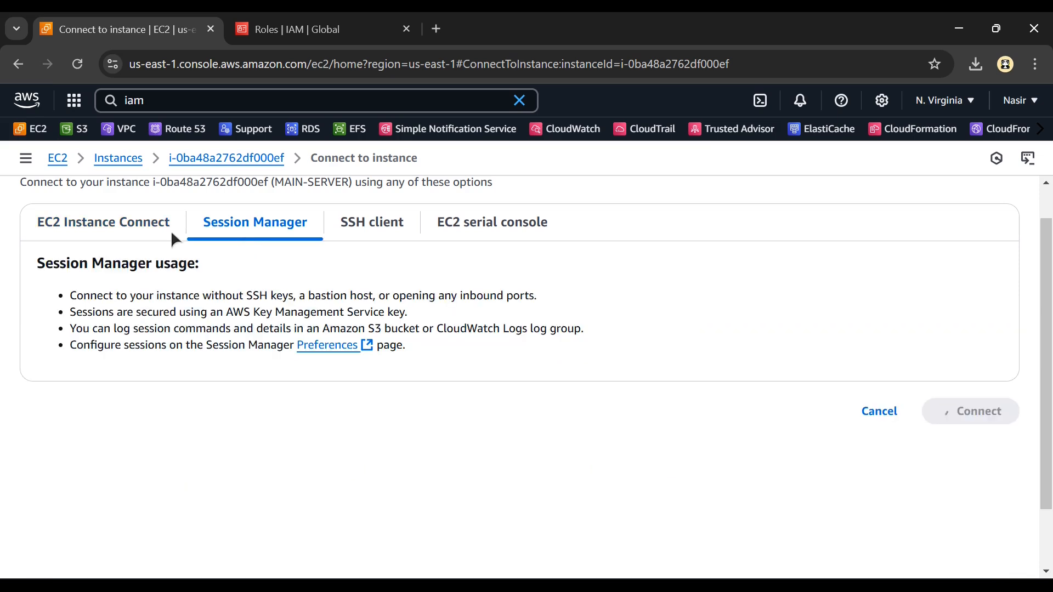
left_click(80, 231)
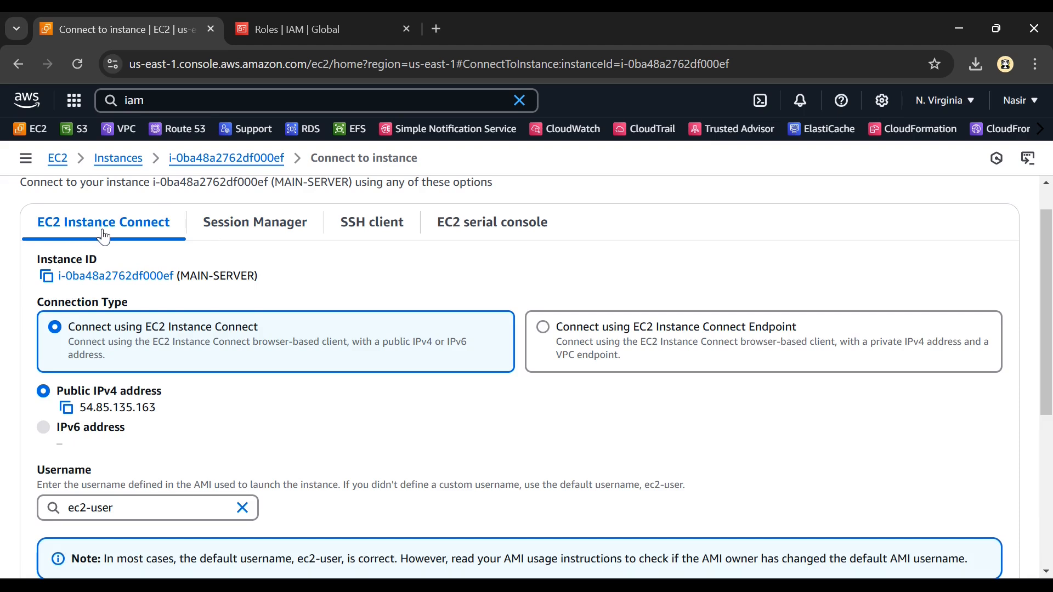
left_click(239, 235)
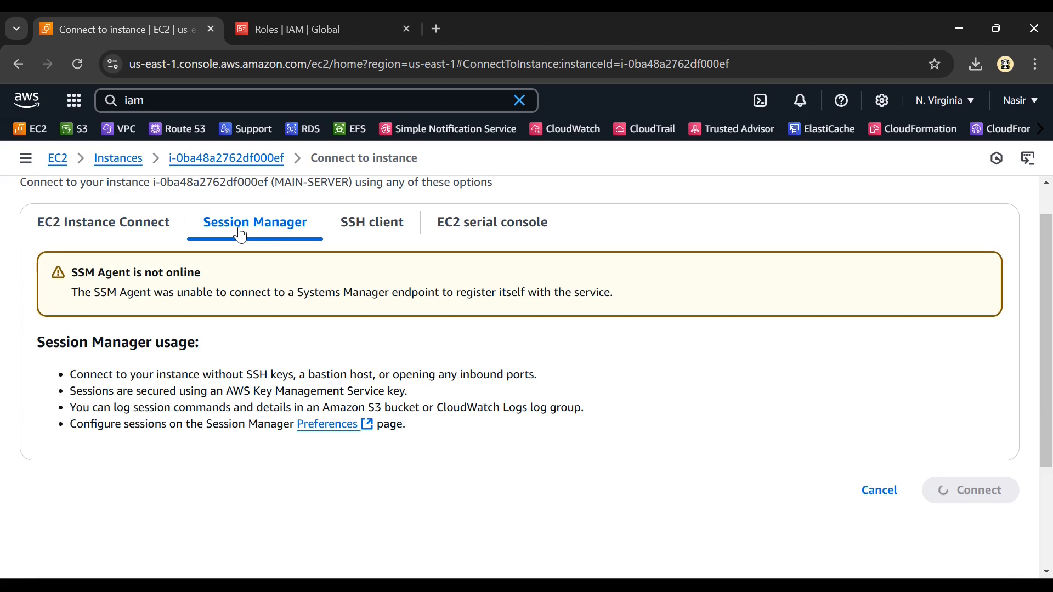
left_click(252, 229)
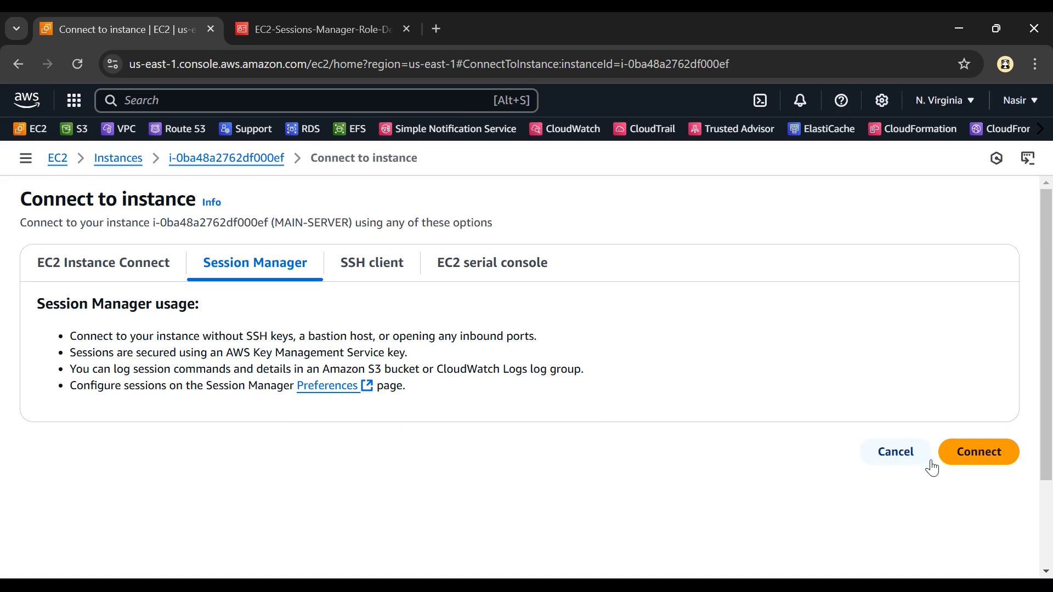
Step: Connect to MAIN-SERVER through Session Manager and start a bash shell in the session
left_click(982, 455)
left_click(985, 454)
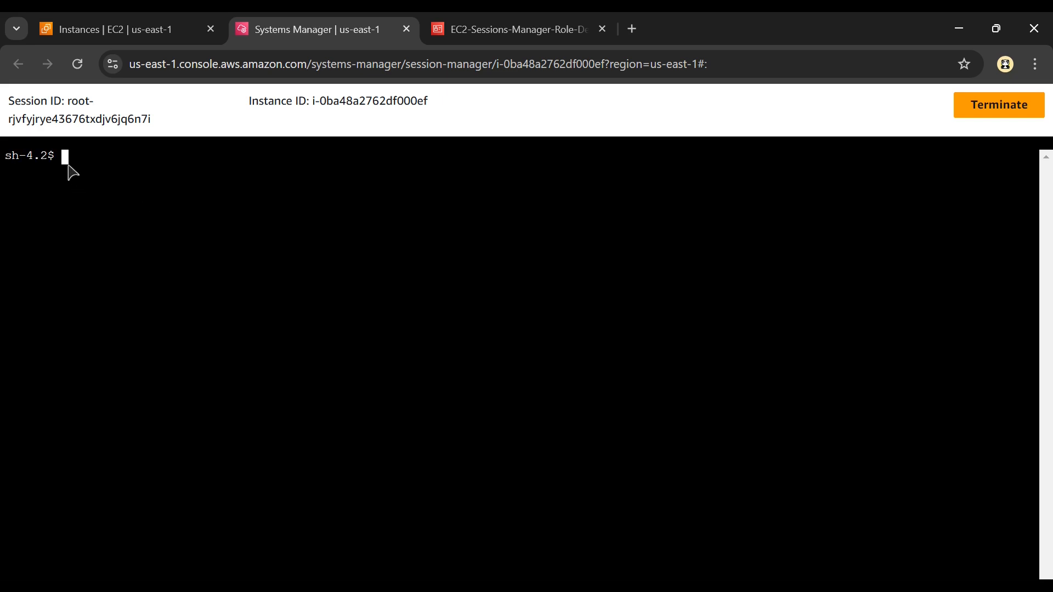
type("bash")
key("Return")
Step: Return to the EC2 Instances page and inspect the IAM role in MAIN-SERVER's security details
left_click(131, 28)
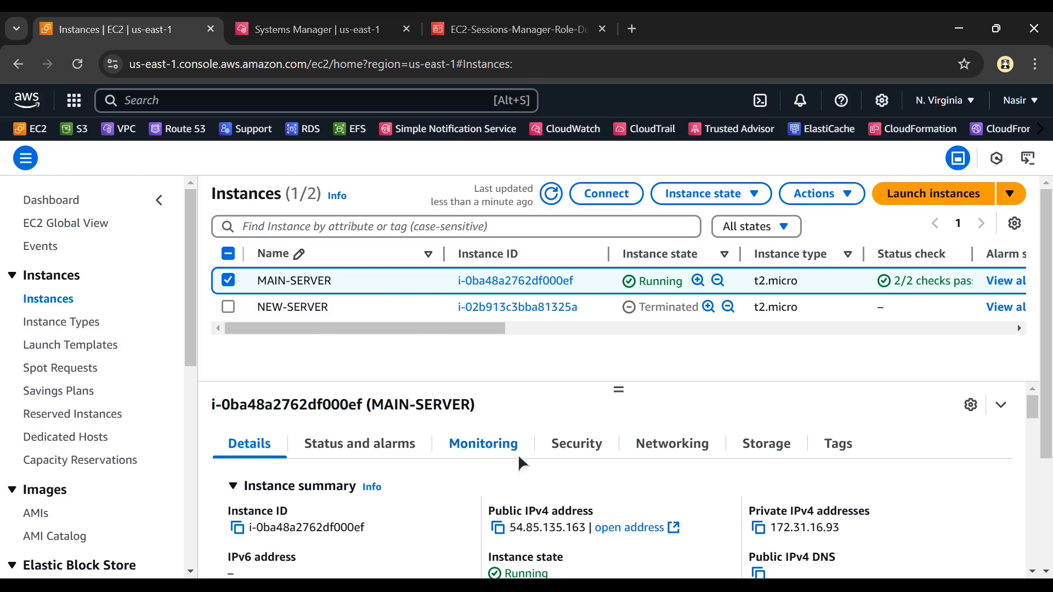
left_click(569, 451)
scroll(401, 500, "down", 1)
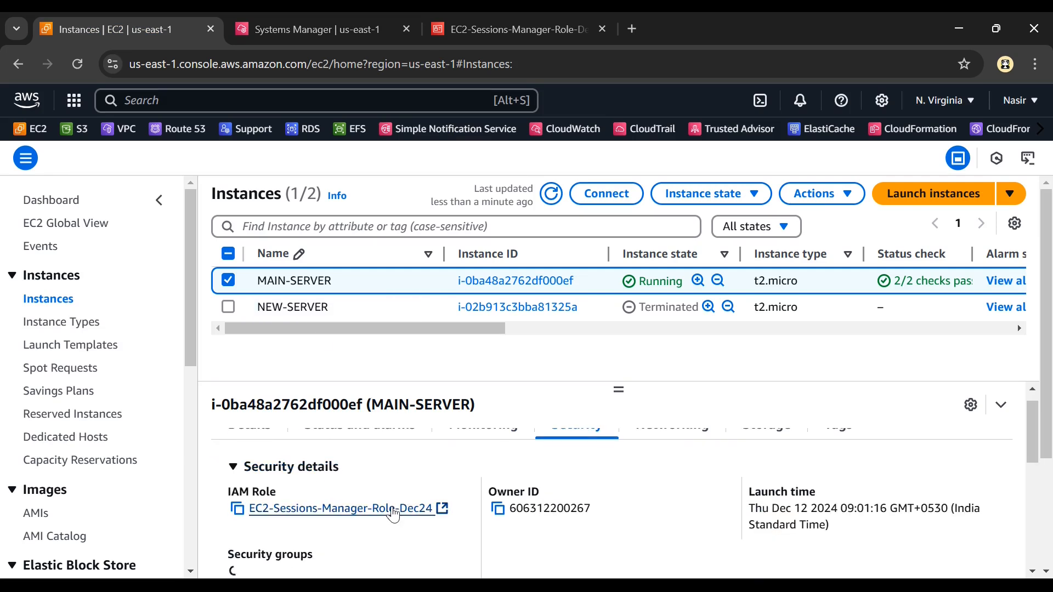
left_click(395, 509)
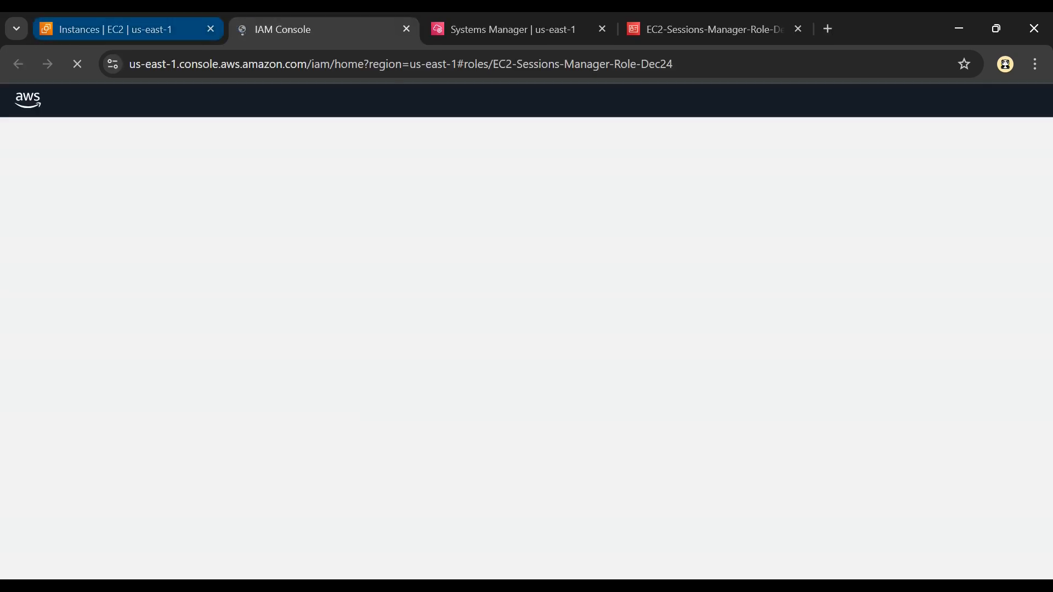
left_click(203, 25)
scroll(518, 465, "up", 1)
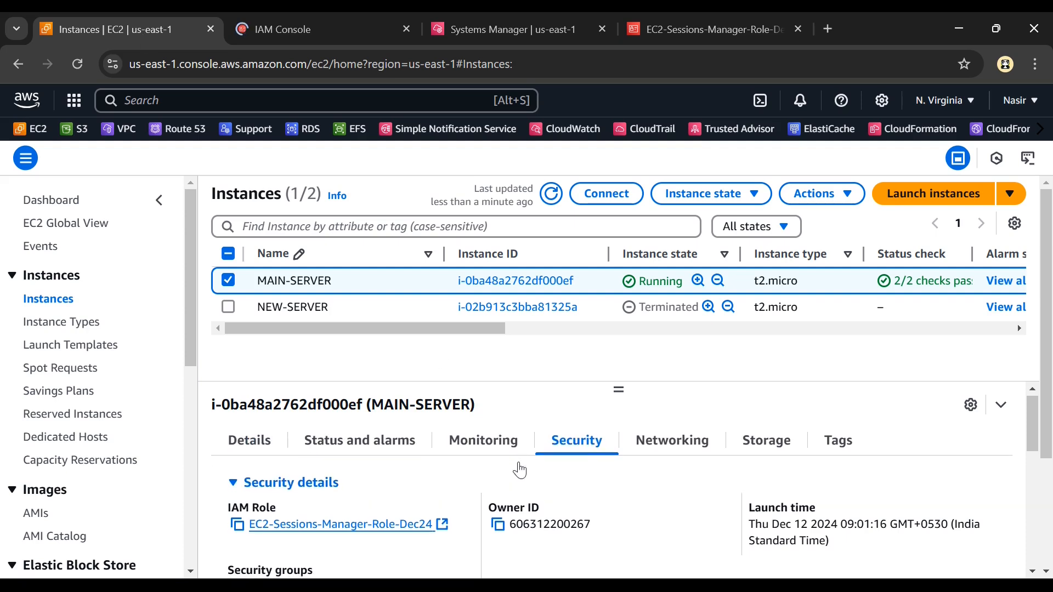
Step: Delete the SSH inbound rule from MAIN-SERVER's launch-wizard-61 security group and save the rules
scroll(518, 469, "down", 3)
left_click(383, 489)
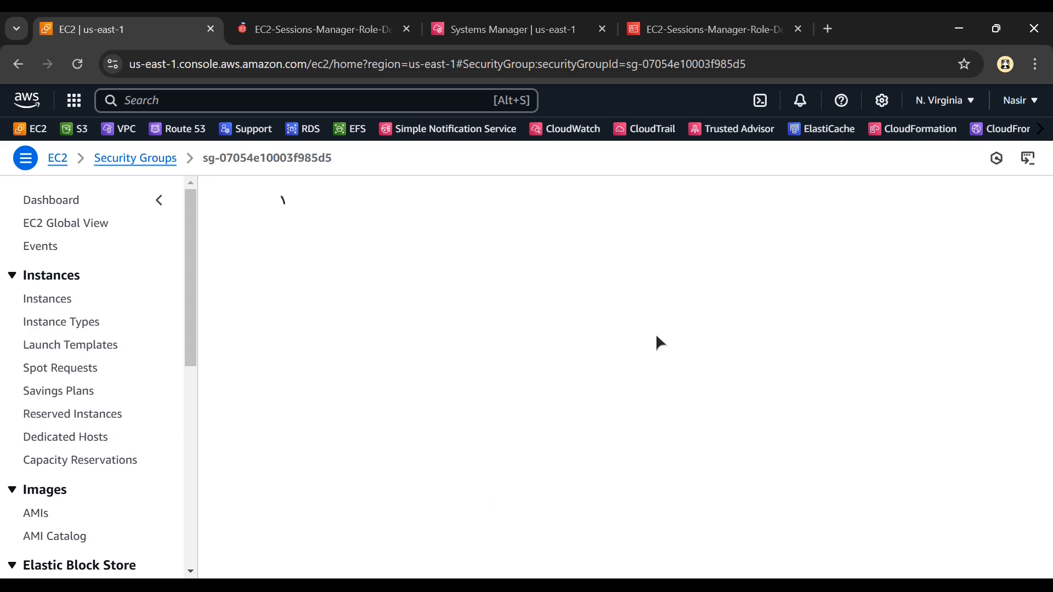
scroll(697, 390, "down", 3)
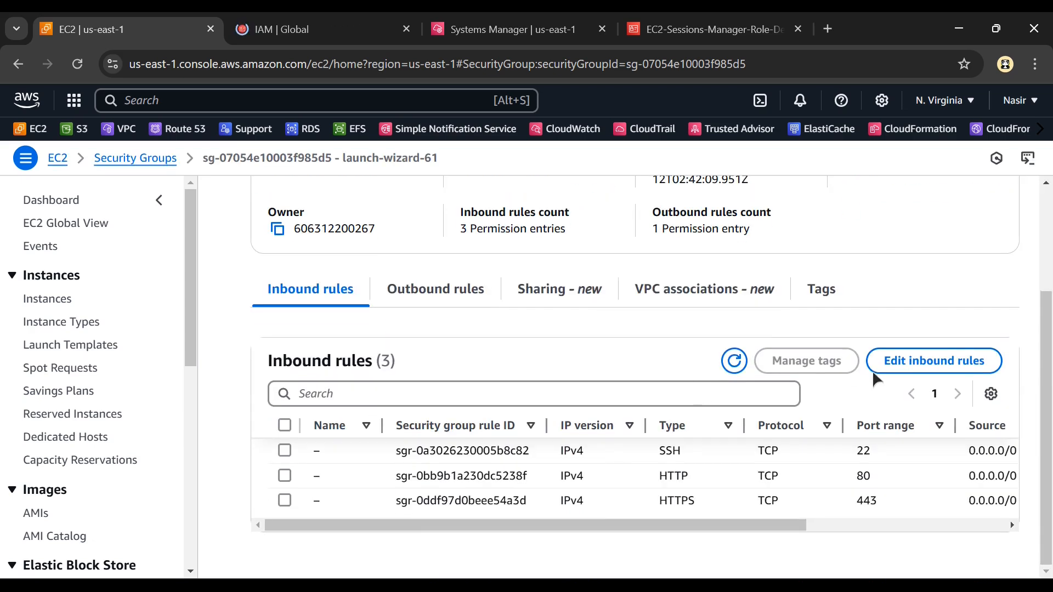
left_click(921, 361)
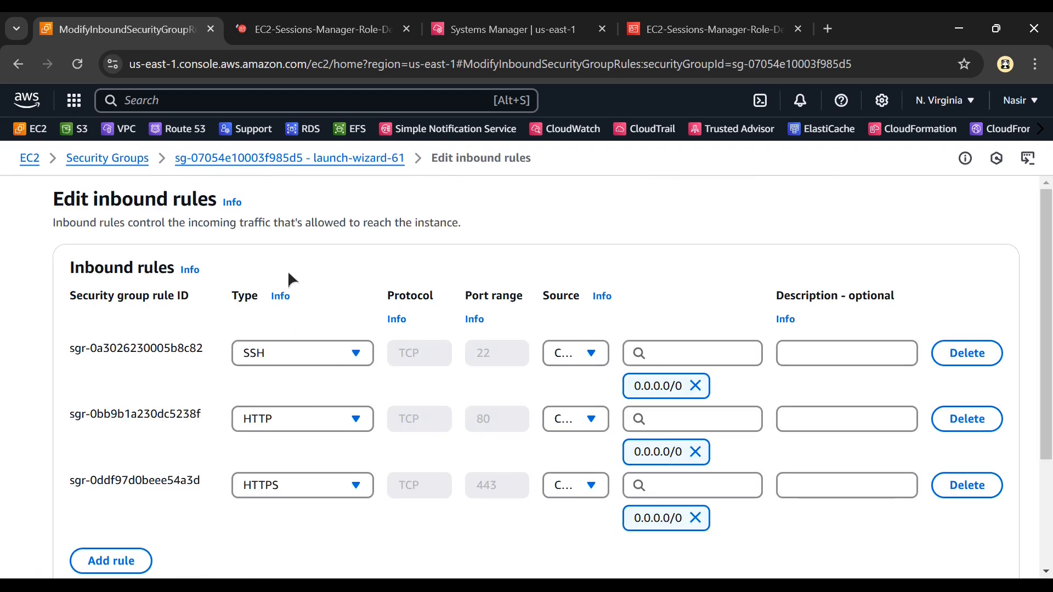
left_click(967, 353)
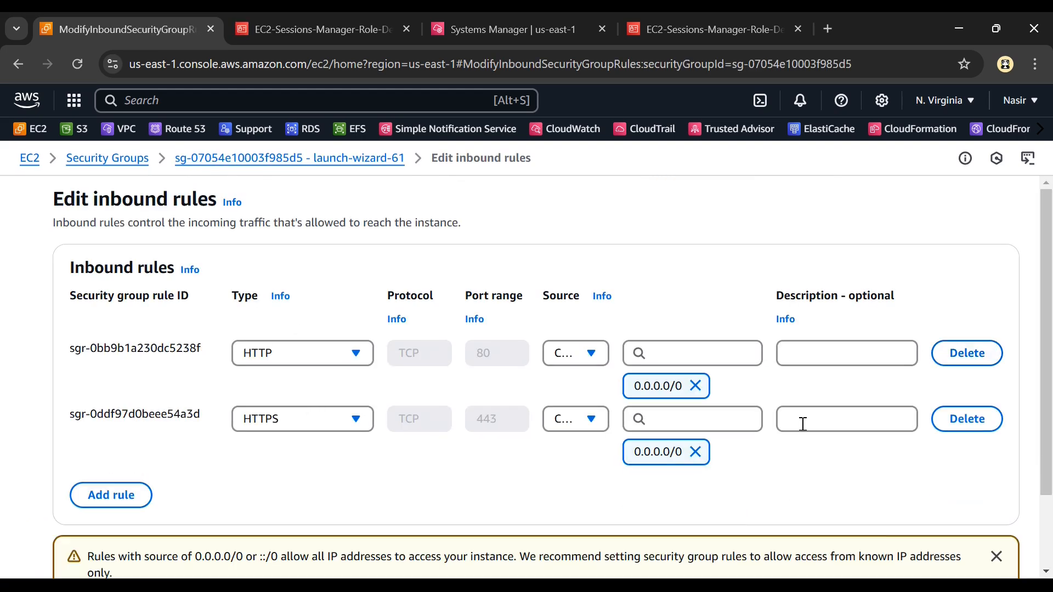
scroll(803, 424, "down", 2)
left_click(973, 533)
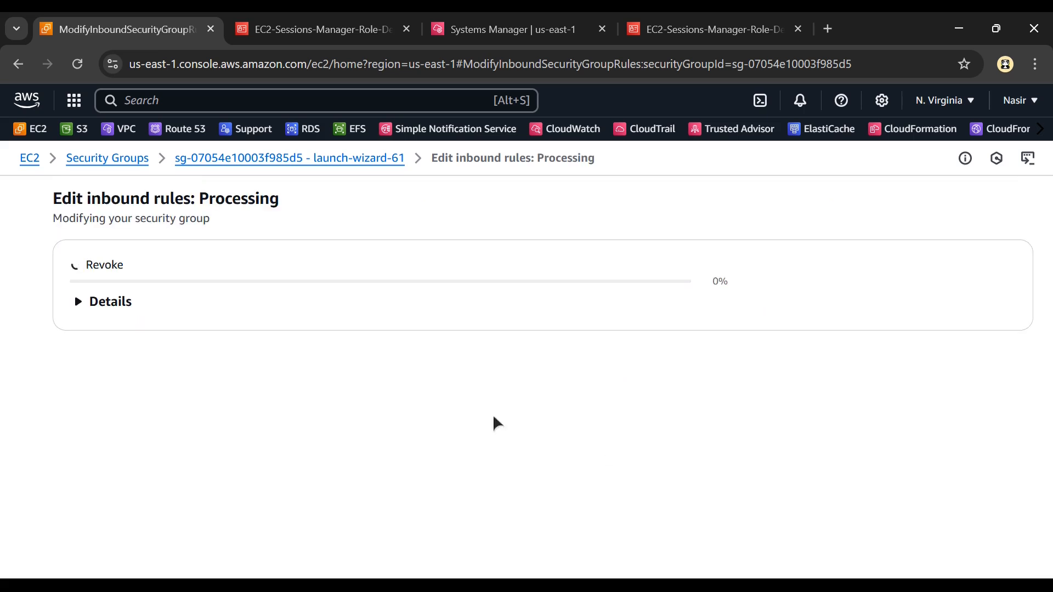
scroll(400, 449, "down", 3)
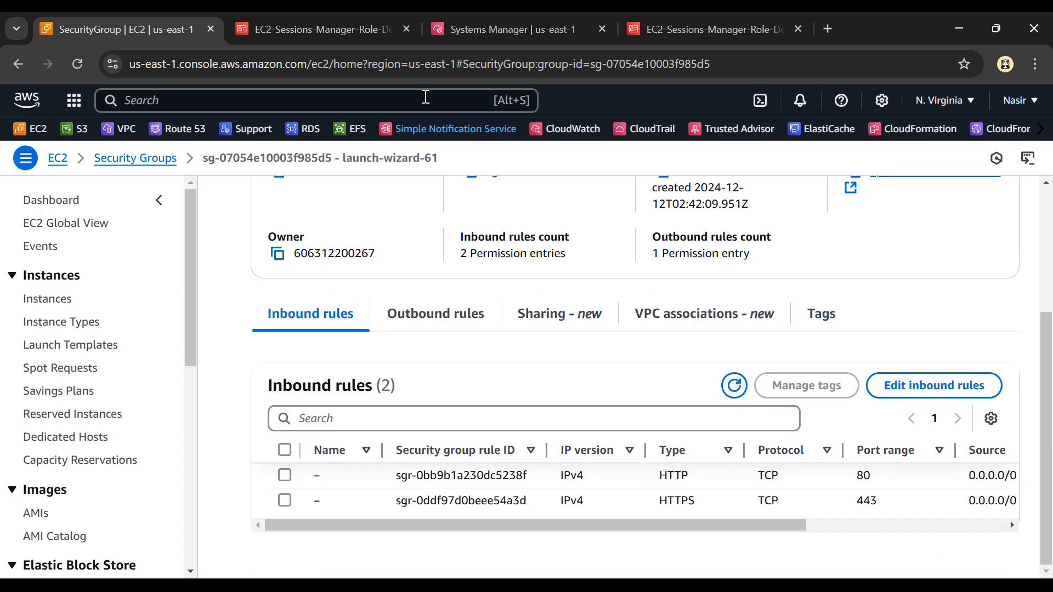
Step: Switch to the open Session Manager session and reload it to test access without the SSH rule
left_click(510, 29)
left_click(78, 64)
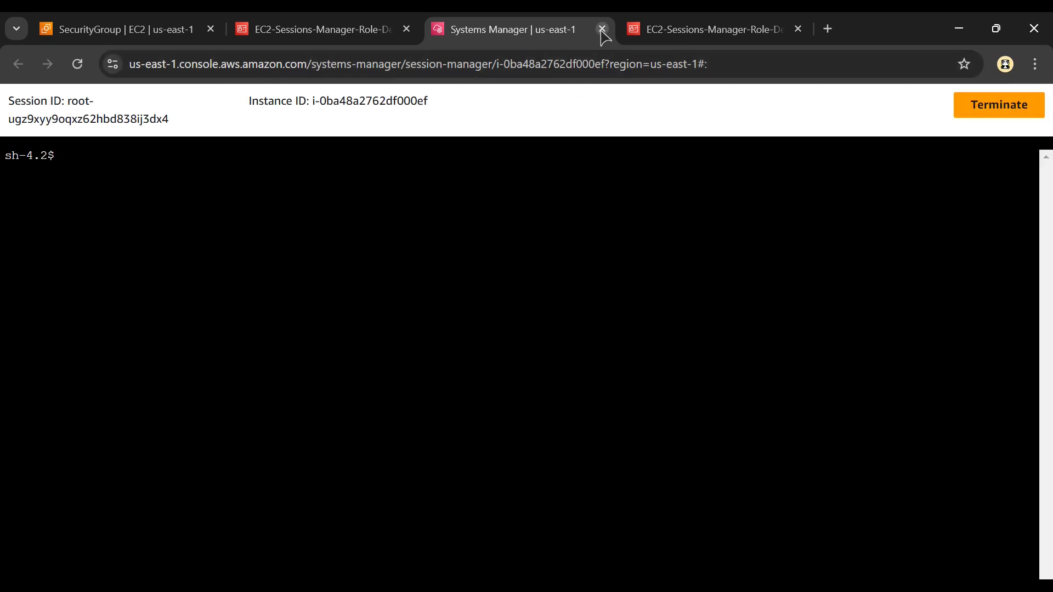
Step: Return to the EC2 Instances page and open the connection options for MAIN-SERVER
left_click(159, 30)
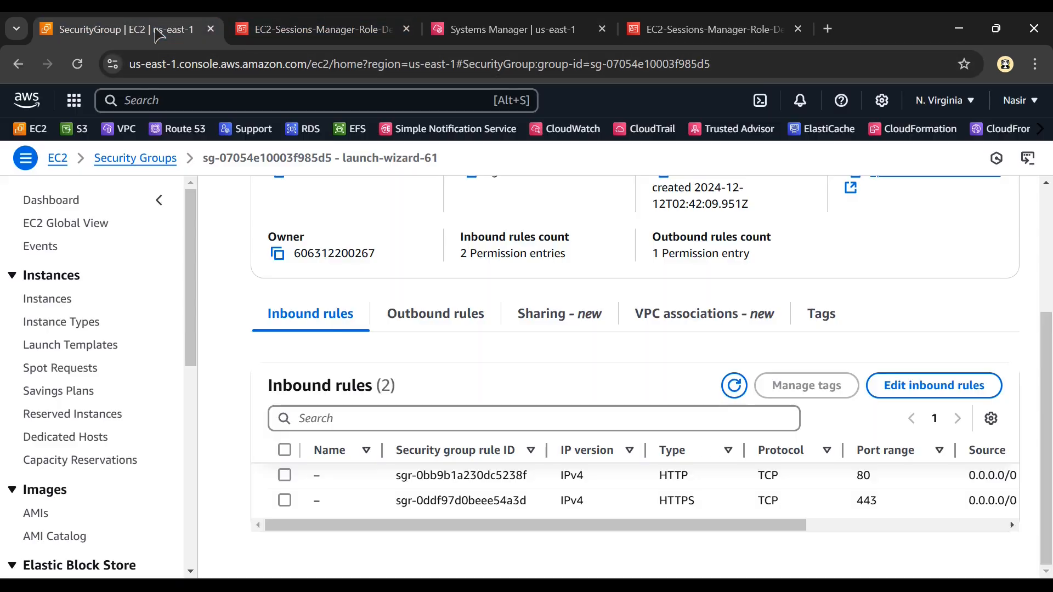
left_click(57, 307)
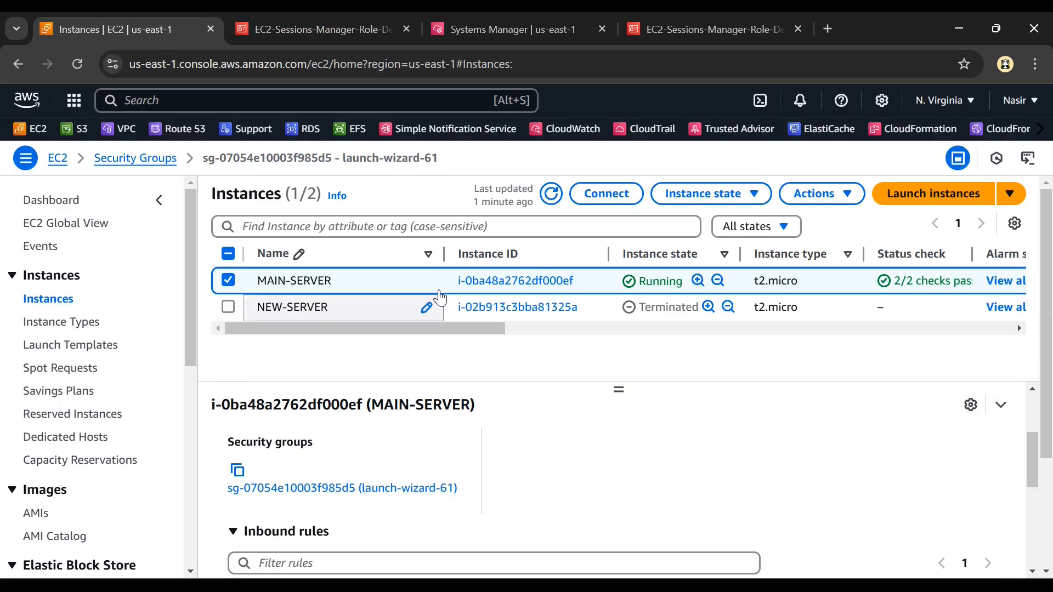
left_click(602, 204)
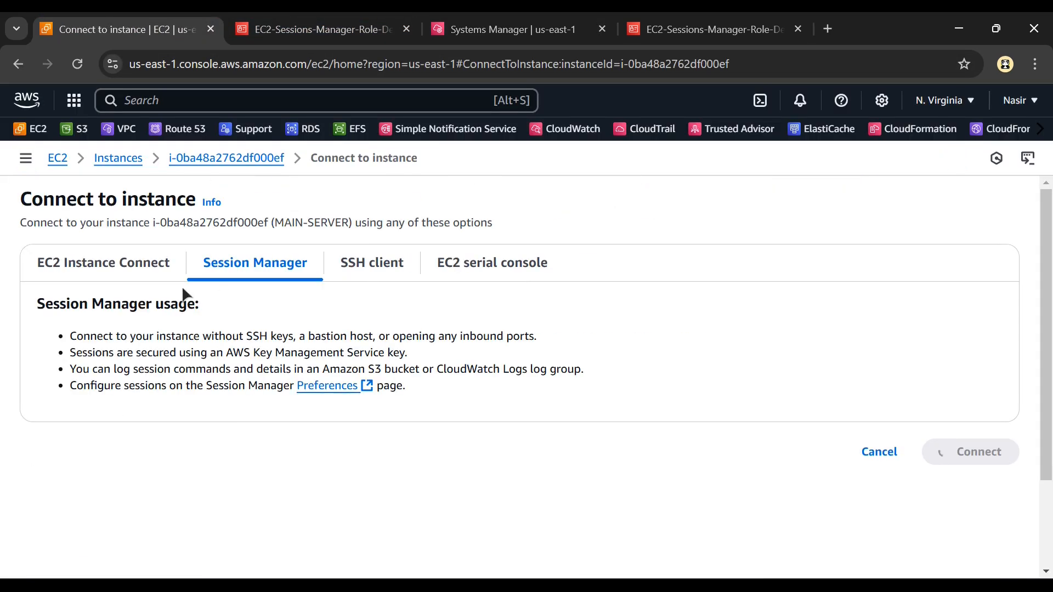
Step: Check the EC2 Instance Connect option for MAIN-SERVER, return to Session Manager and start a new session
left_click(114, 268)
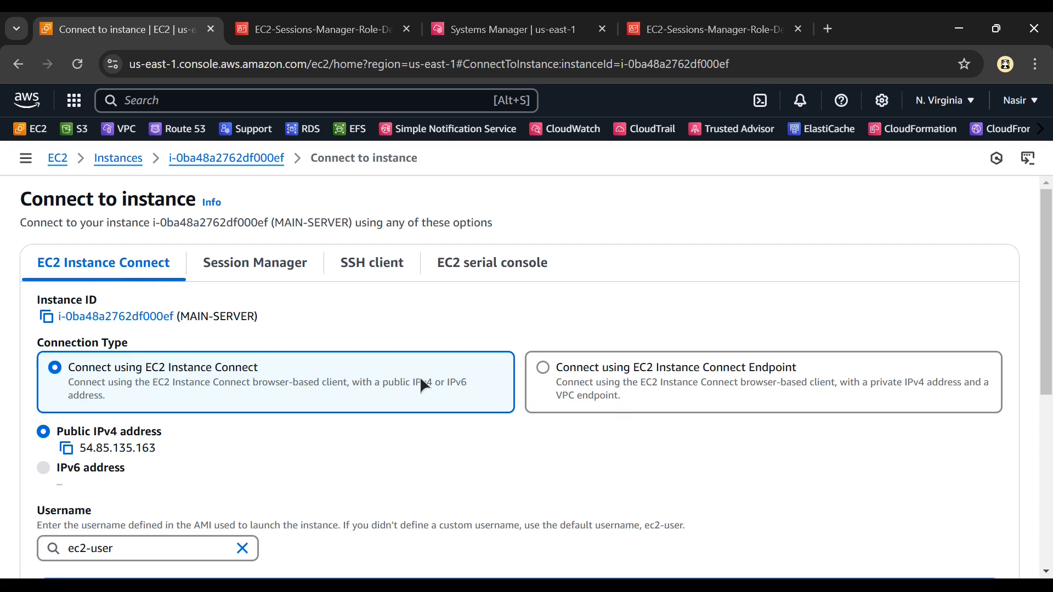
left_click(270, 278)
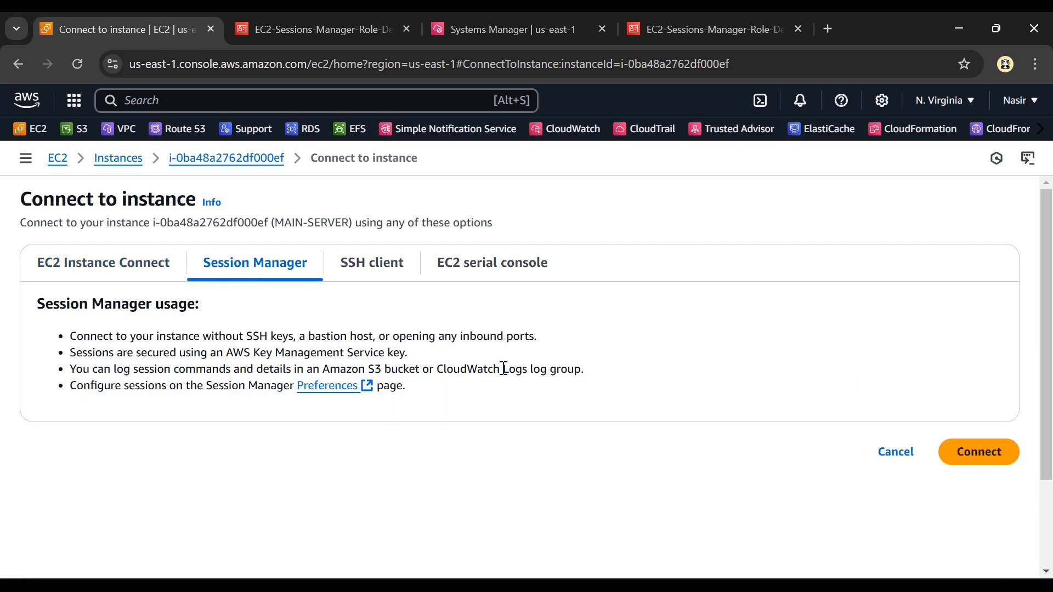
left_click(982, 455)
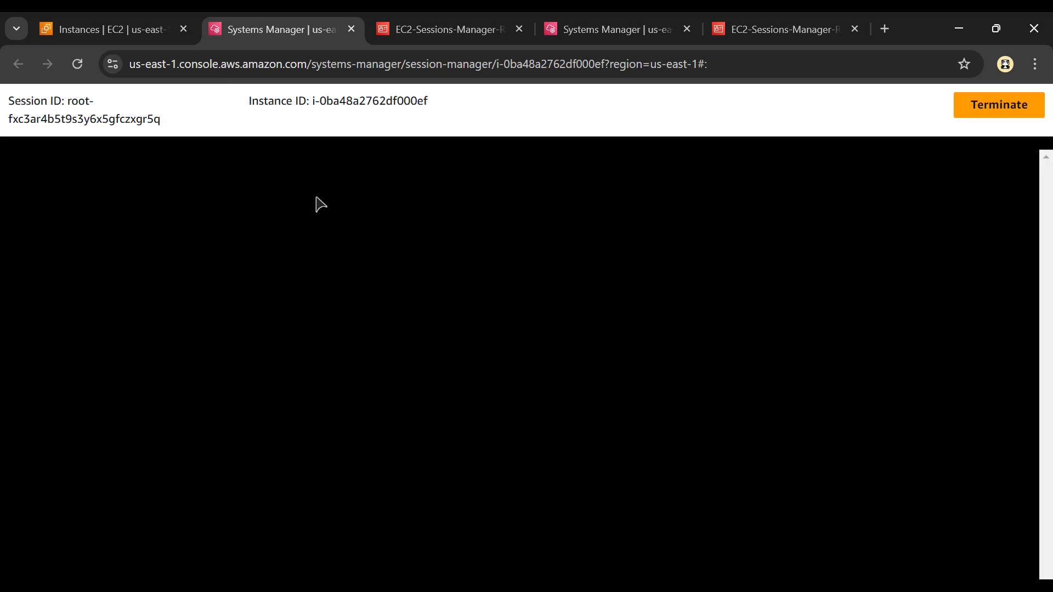
Step: Switch to the Excalidraw drawing and review the "No key required / No SSH required" note beside the SERVER box
key("alt+Tab")
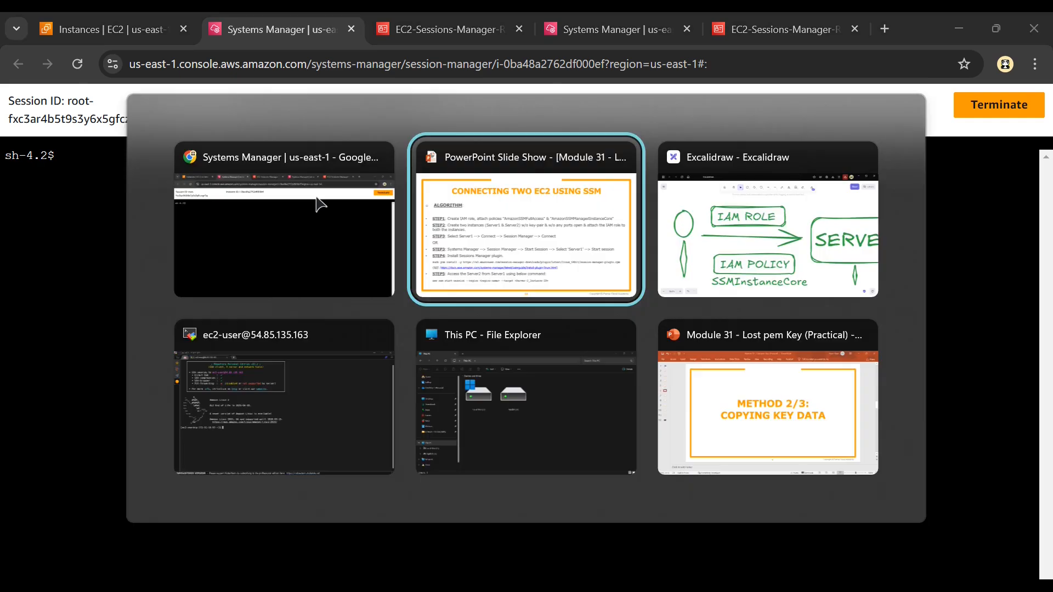
key("alt+Tab")
scroll(509, 334, "down", 5)
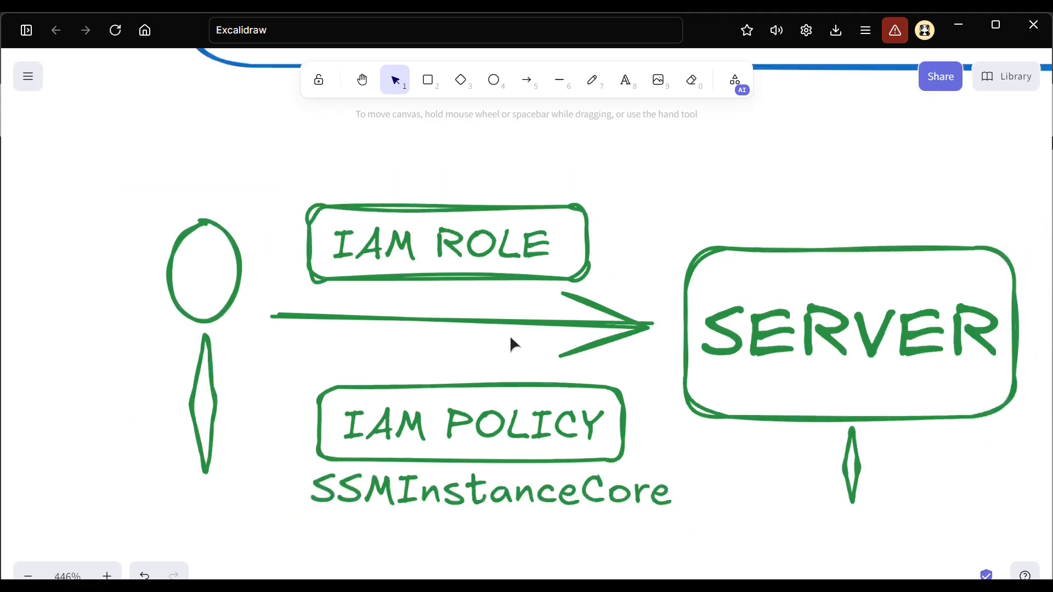
scroll(628, 356, "right", 4)
scroll(782, 357, "right", 7)
scroll(644, 353, "up", 3)
scroll(609, 360, "up", 2)
left_click(480, 375)
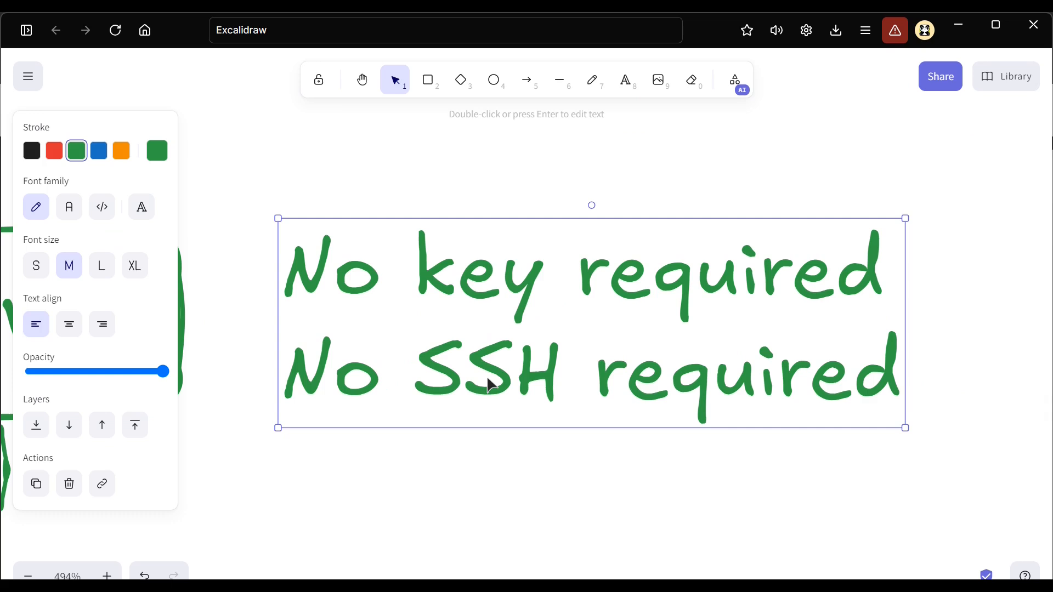
double_click(493, 375)
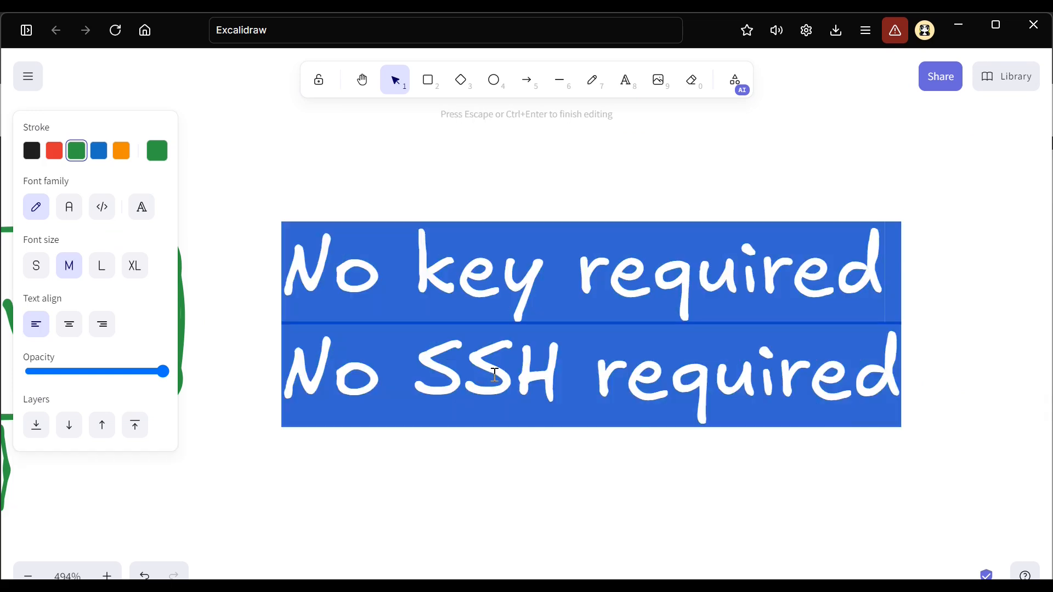
left_click(494, 375)
left_click(483, 415)
left_click(380, 453)
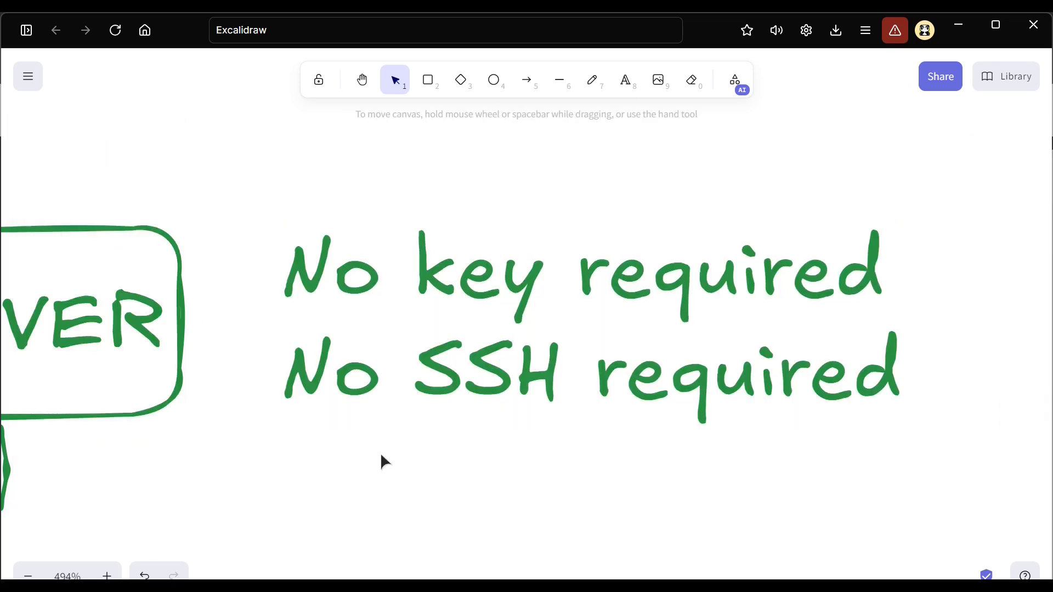
Step: Move the "SSMInstanceCore" label in the Method-3 diagram to just above the IAM POLICY box, under the arrow
scroll(380, 452, "down", 4)
left_click_drag(241, 295, 395, 322)
scroll(395, 323, "left", 3)
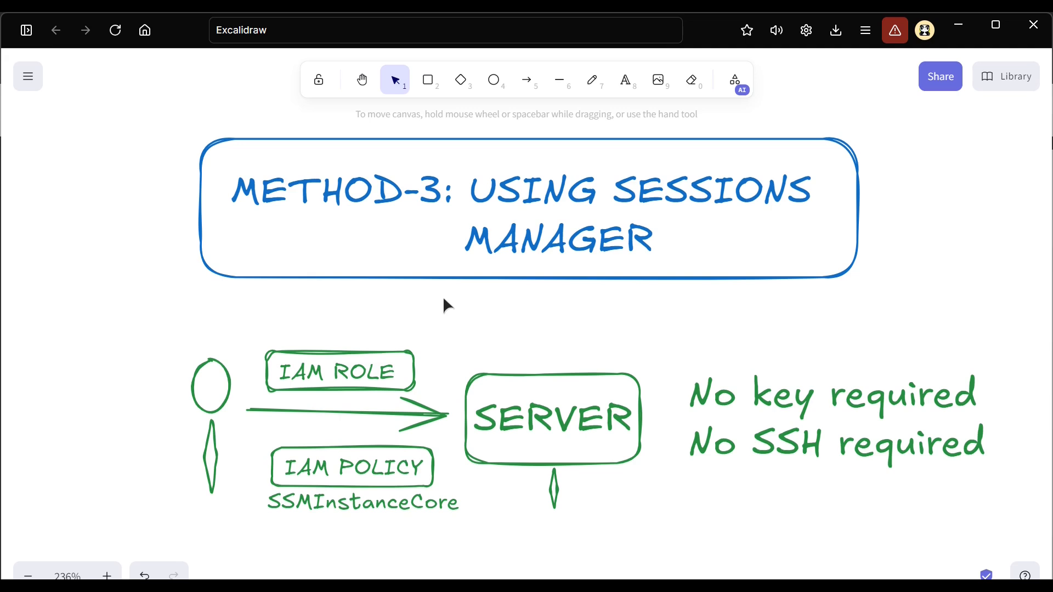
scroll(389, 389, "up", 4)
scroll(391, 392, "down", 1)
scroll(391, 391, "down", 1)
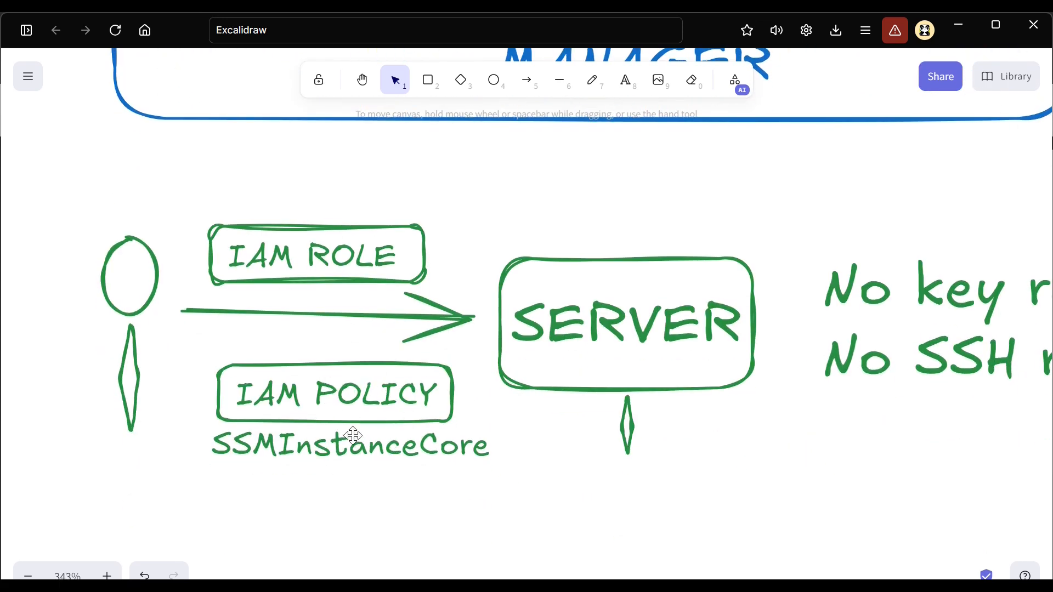
left_click_drag(349, 448, 336, 349)
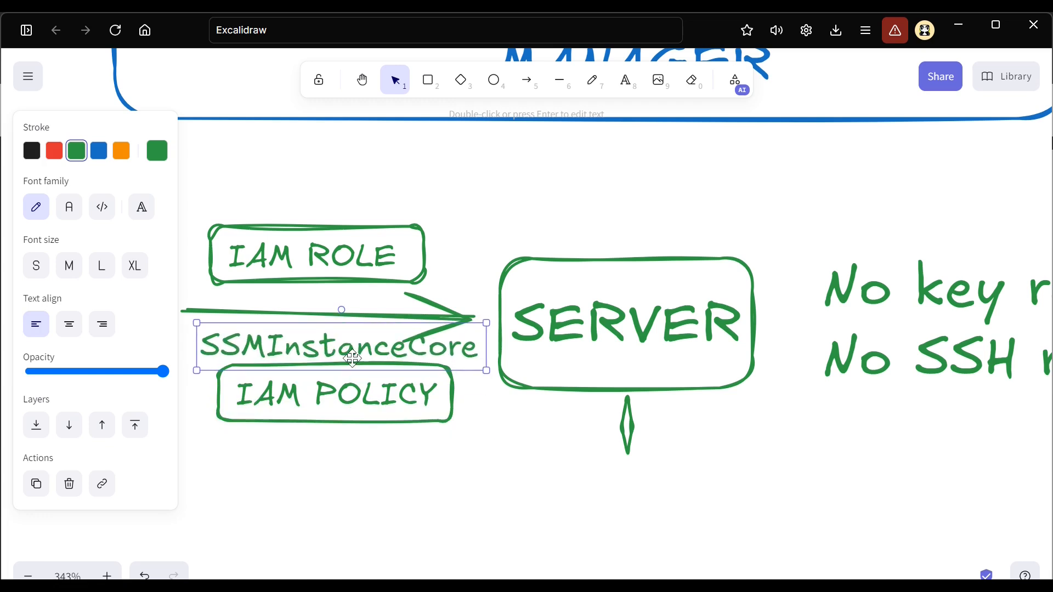
left_click(510, 513)
scroll(521, 482, "down", 3)
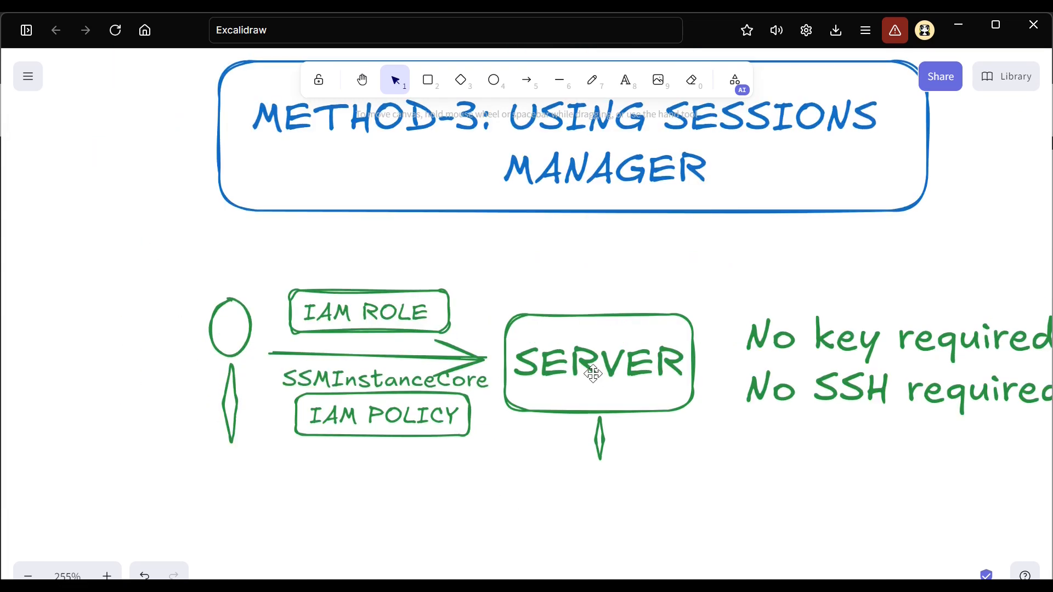
Step: Switch back to the browser, reopen MAIN-SERVER's connection options from the EC2 Instances page and review the Session Manager usage notes
key("alt+Tab")
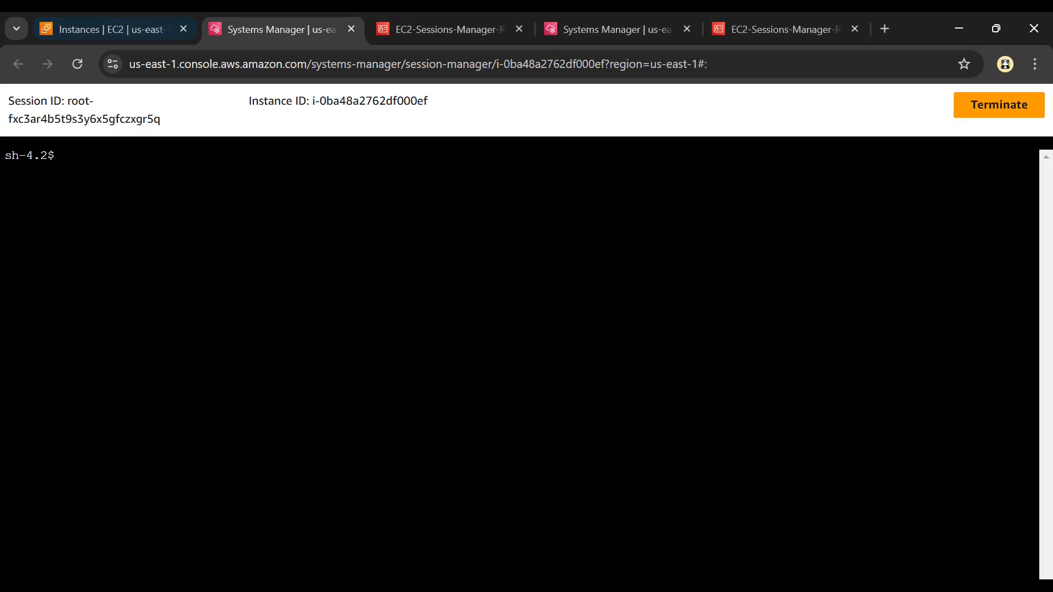
left_click(104, 29)
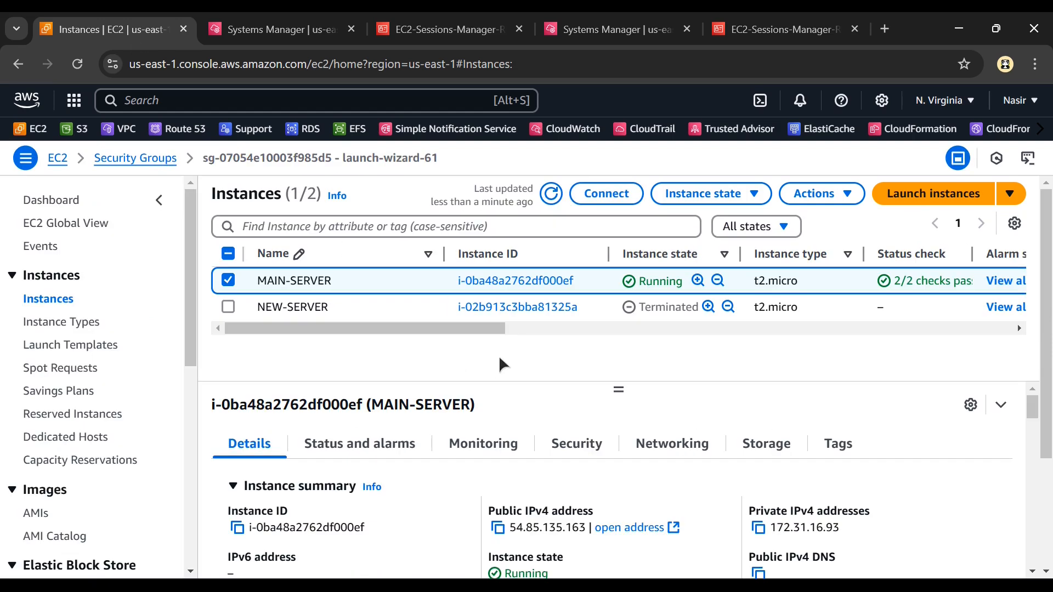
left_click(606, 195)
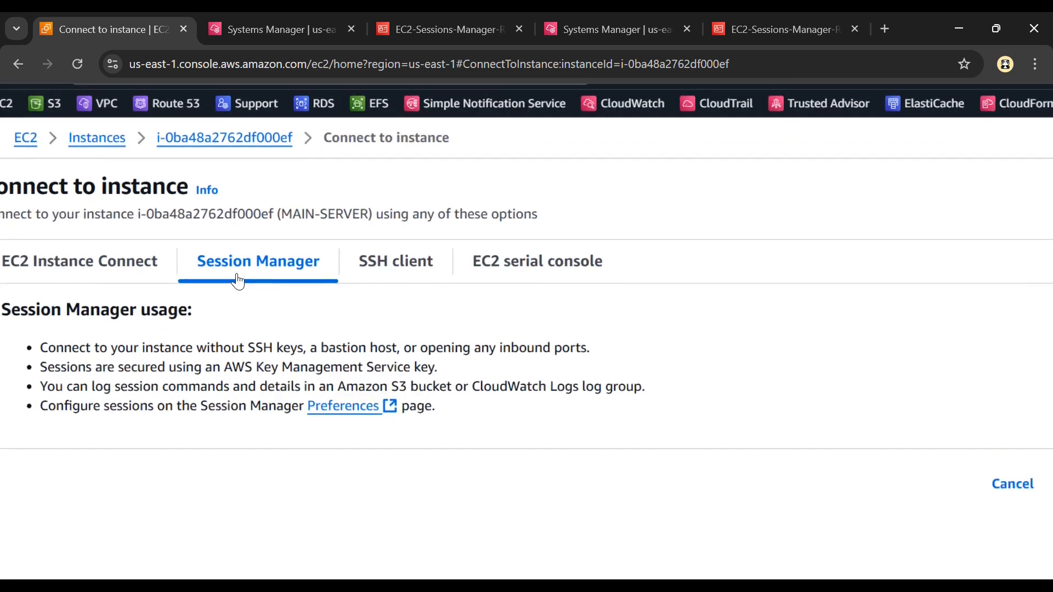
scroll(216, 273, "up", 3)
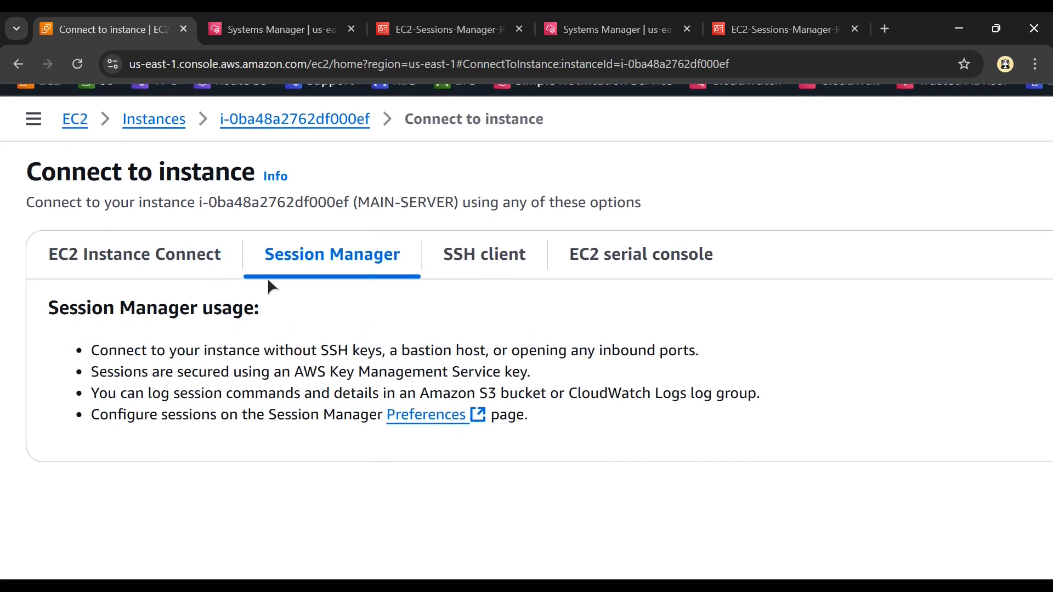
scroll(311, 332, "down", 3)
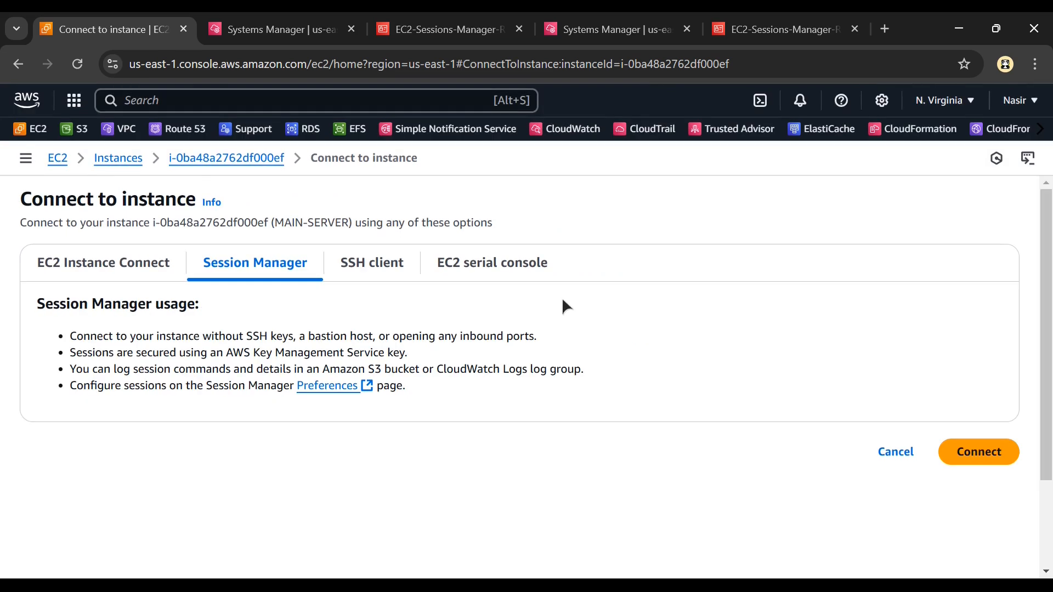
Step: Switch to the running PowerPoint slide show and advance to the closing "THANK YOU !" slide
mouse_move(600, 580)
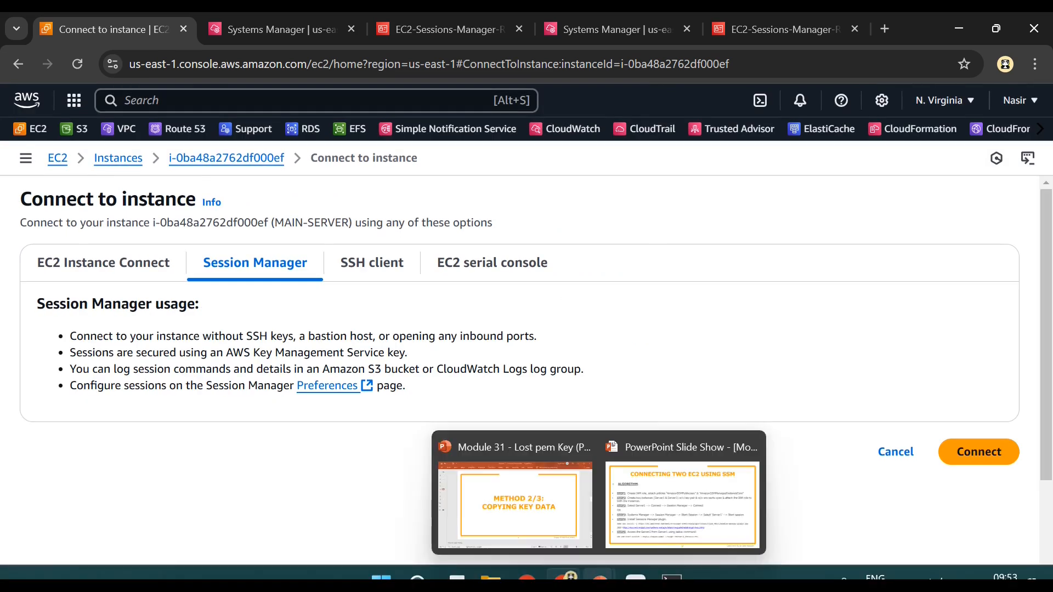
left_click(666, 519)
key("Right")
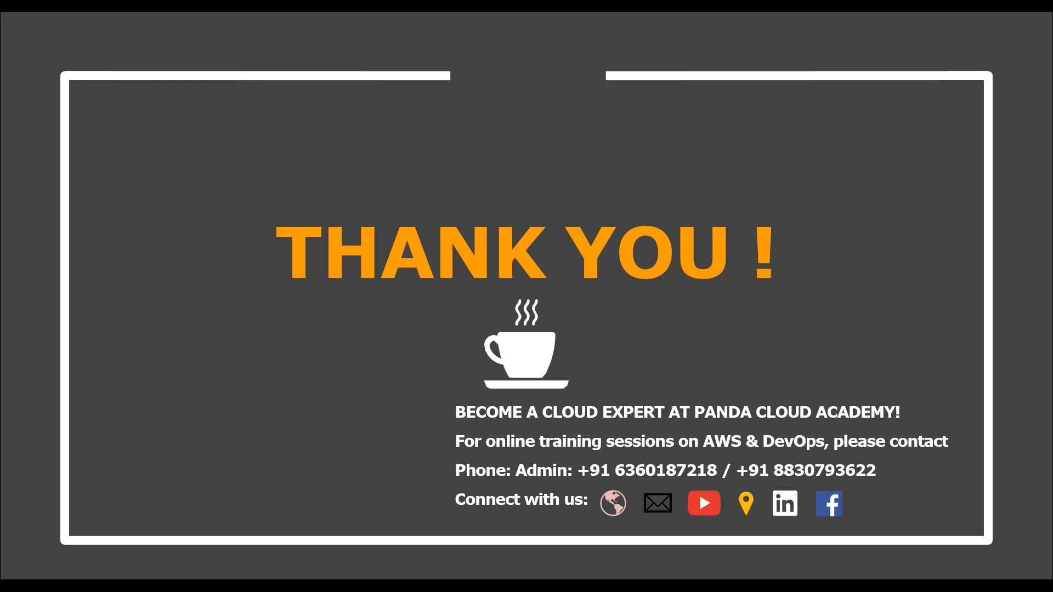